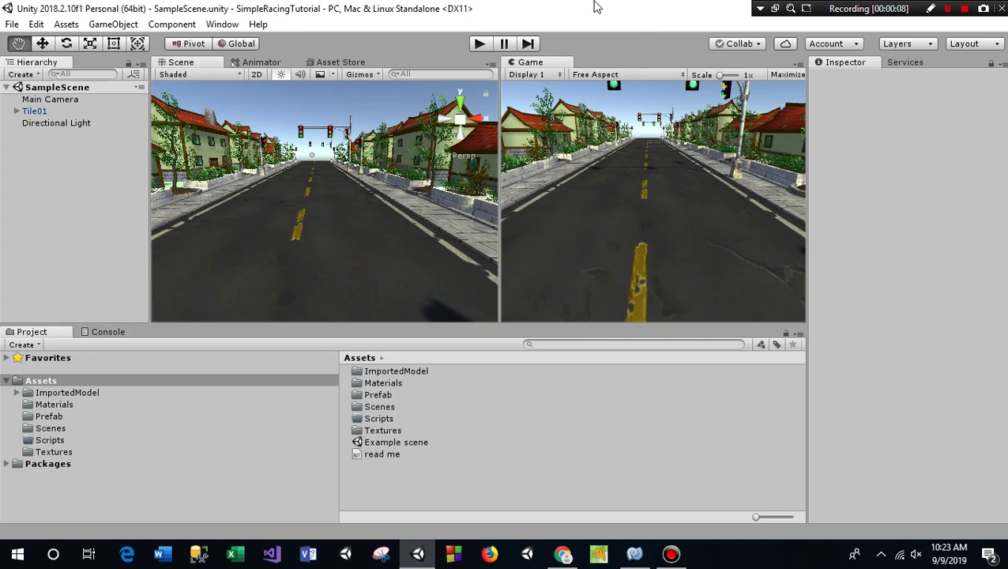
- Move the Scene view forward along the road toward the yellow lane markings
mouse_move(322, 225)
right_down()
mouse_move(323, 212)
mouse_move(310, 224)
right_up()
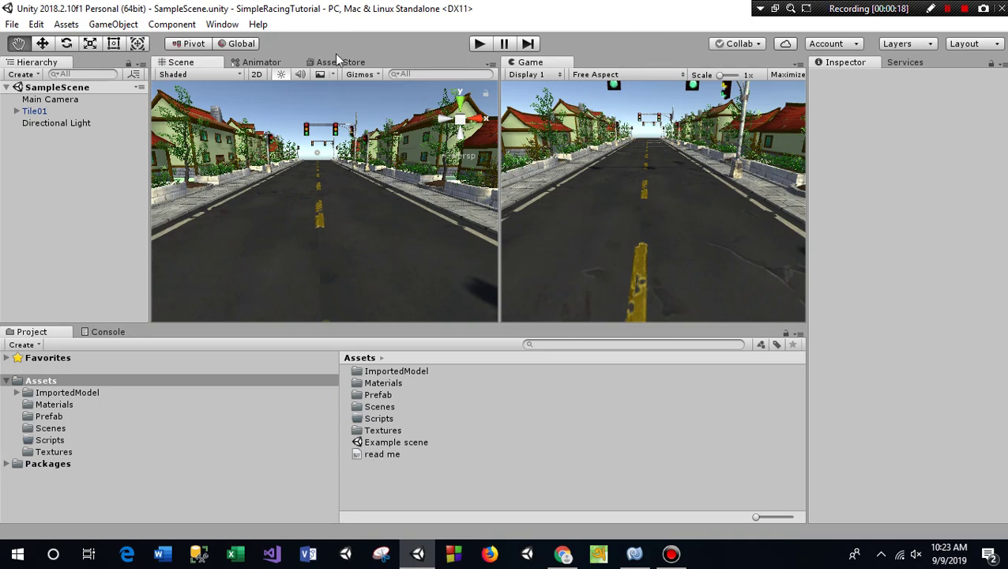
- Open Window > General > Asset Store as a floating window and enlarge it over the scene
click(222, 23)
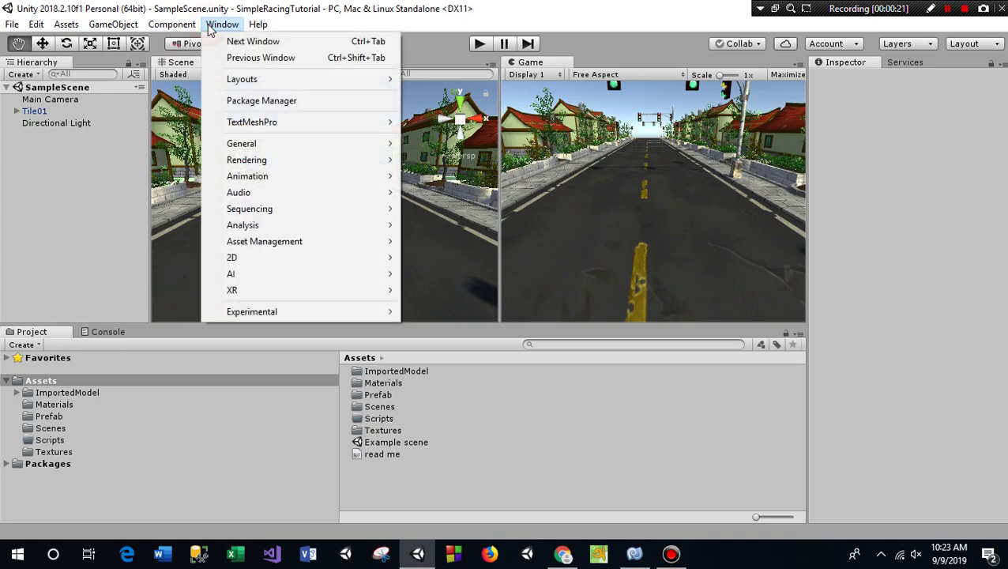
mouse_move(242, 143)
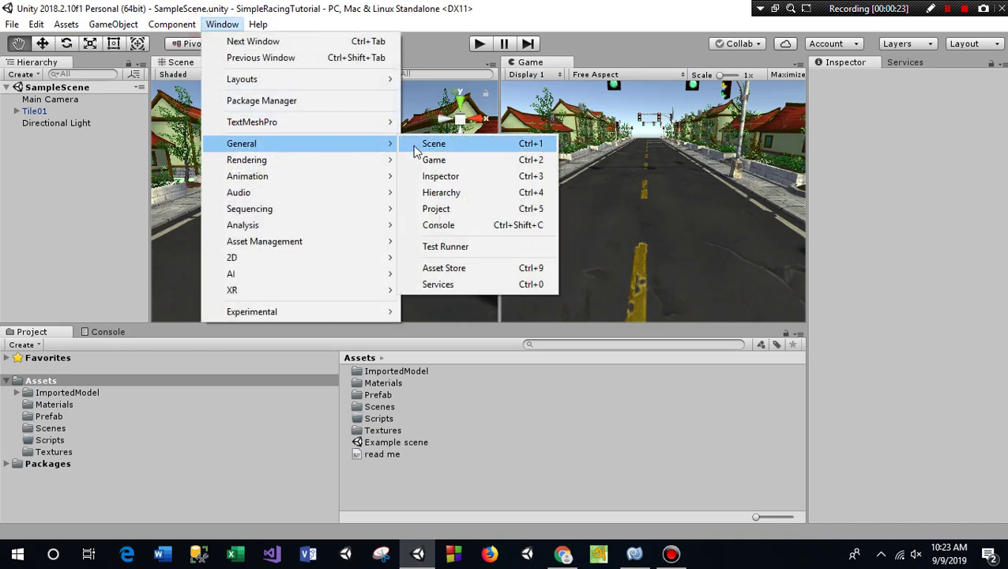
click(448, 269)
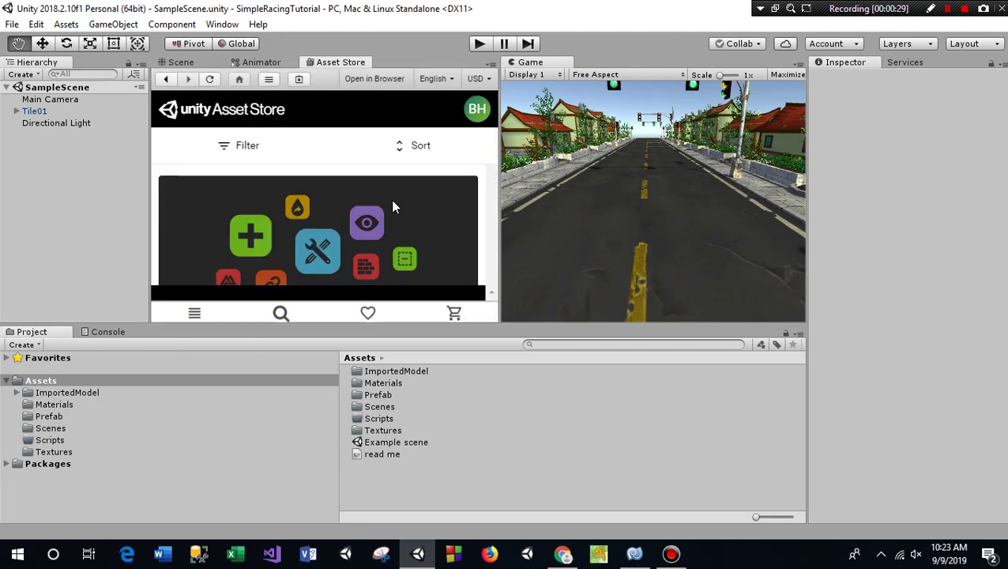
click(324, 60)
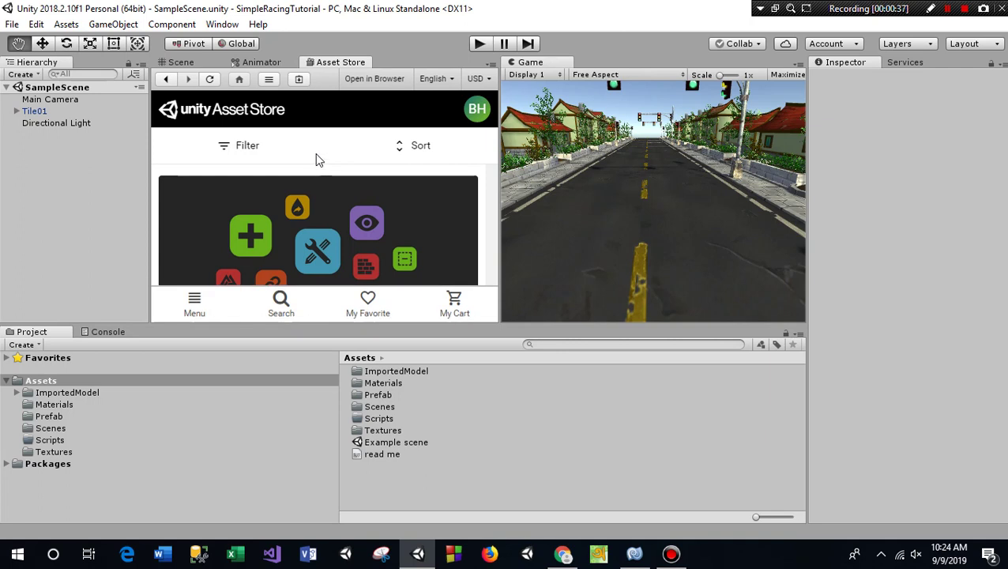
click(332, 63)
drag(331, 67, 315, 197)
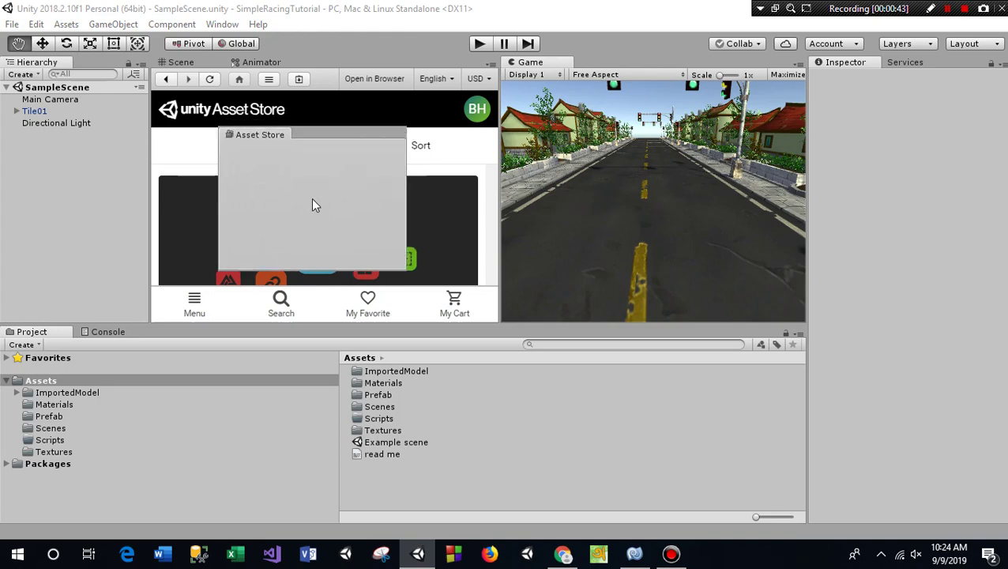
drag(316, 193, 316, 198)
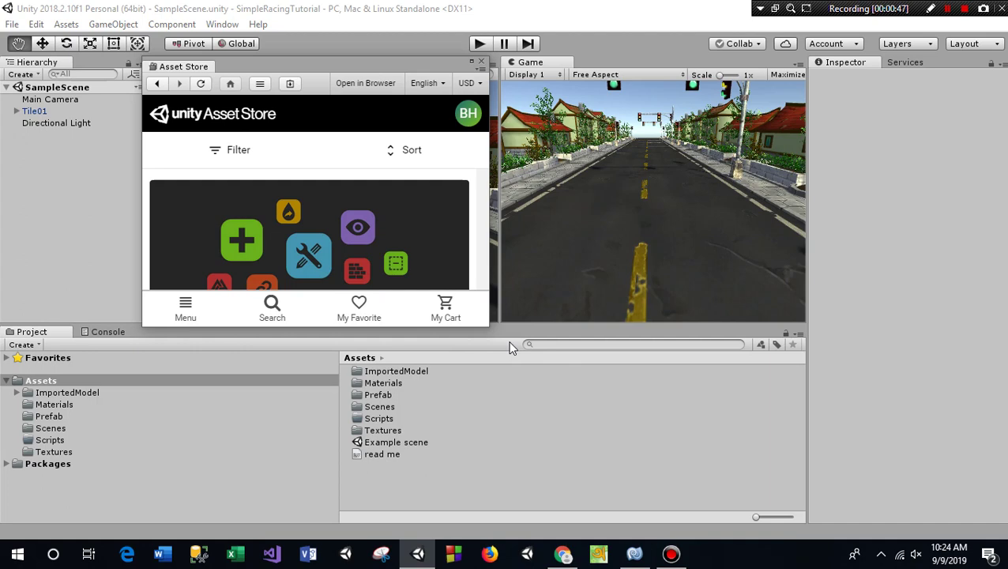
drag(486, 327, 877, 420)
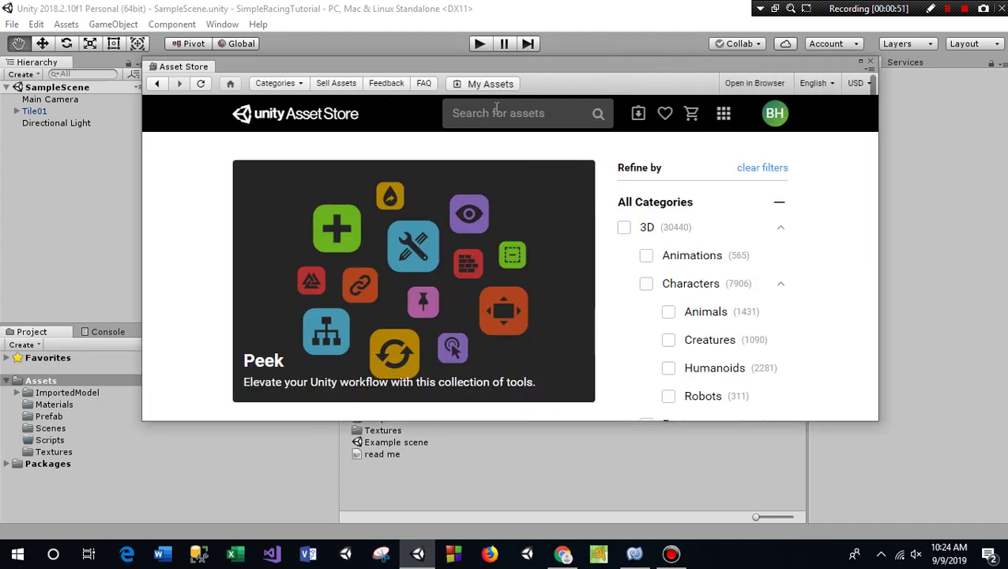
- Search the Asset Store for 'car' and limit pricing to free ($0) assets
click(494, 111)
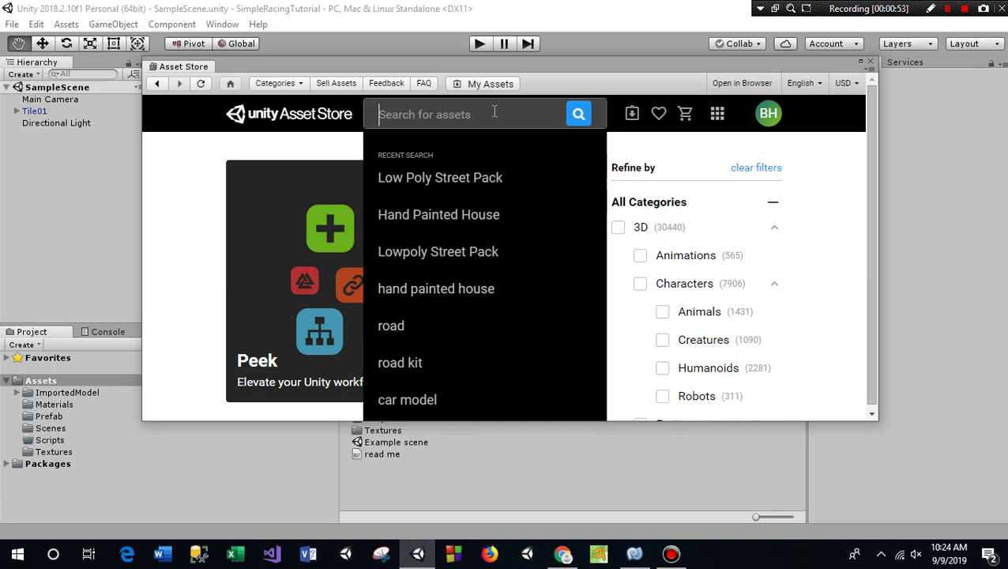
text(car)
key(Return)
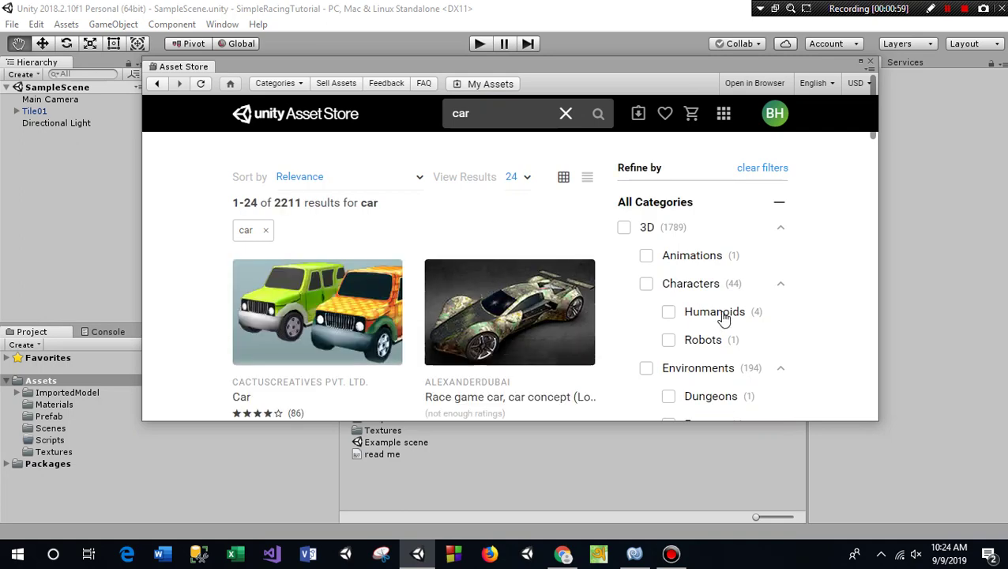
scroll(591, 318, down, 2)
scroll(506, 307, down, 1)
scroll(716, 332, down, 2)
scroll(716, 339, down, 1)
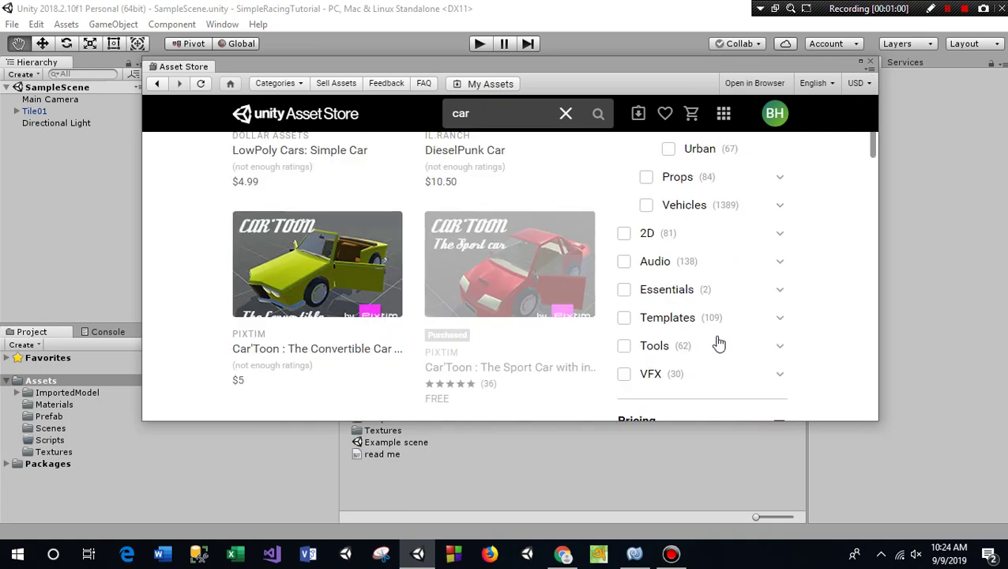
scroll(750, 330, up, 4)
scroll(750, 330, up, 1)
scroll(751, 330, up, 1)
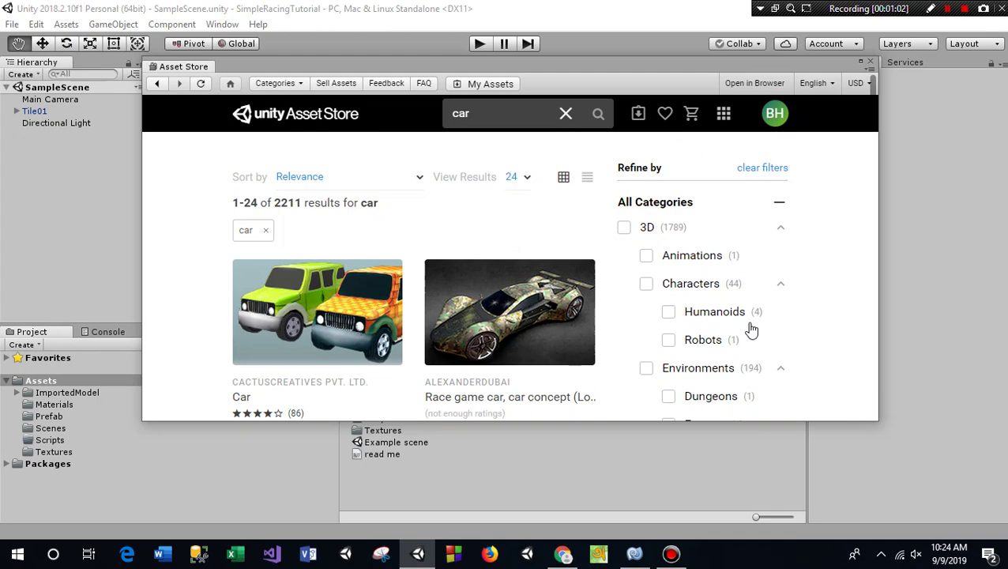
scroll(750, 330, down, 4)
scroll(751, 330, down, 2)
drag(778, 248, 628, 250)
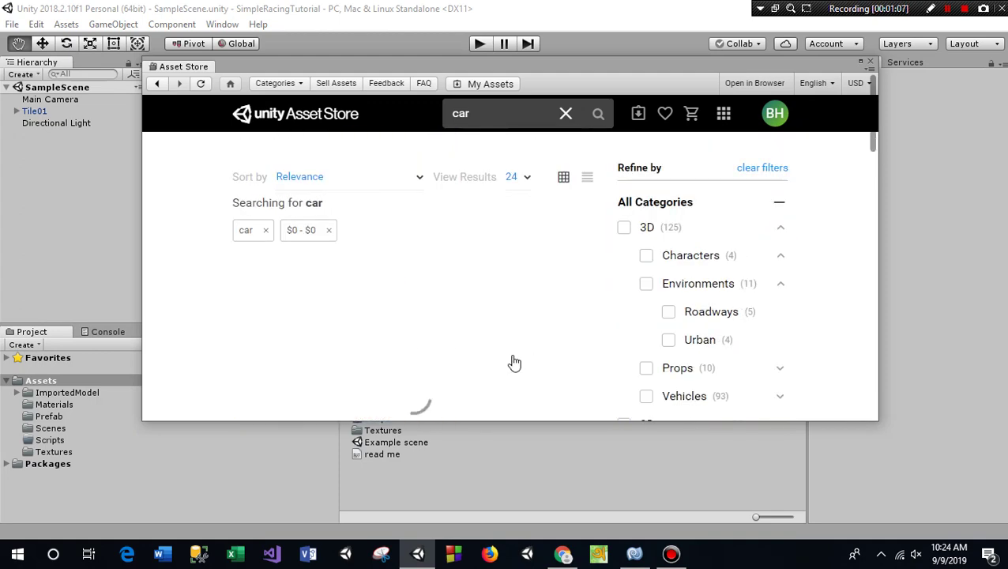
scroll(486, 359, down, 1)
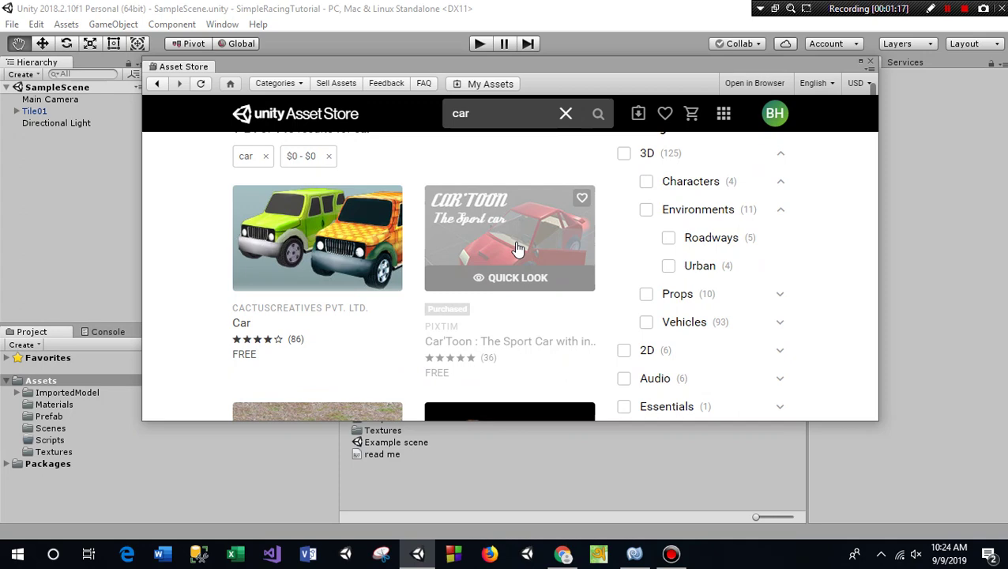
- Import all files of the free Car'Toon: The Sport Car package into the project
click(517, 249)
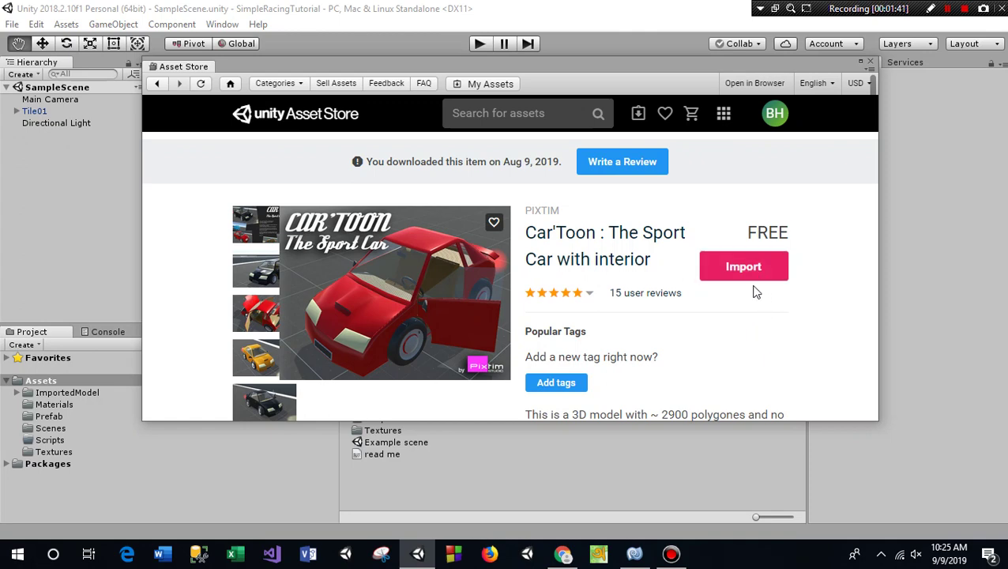
click(710, 267)
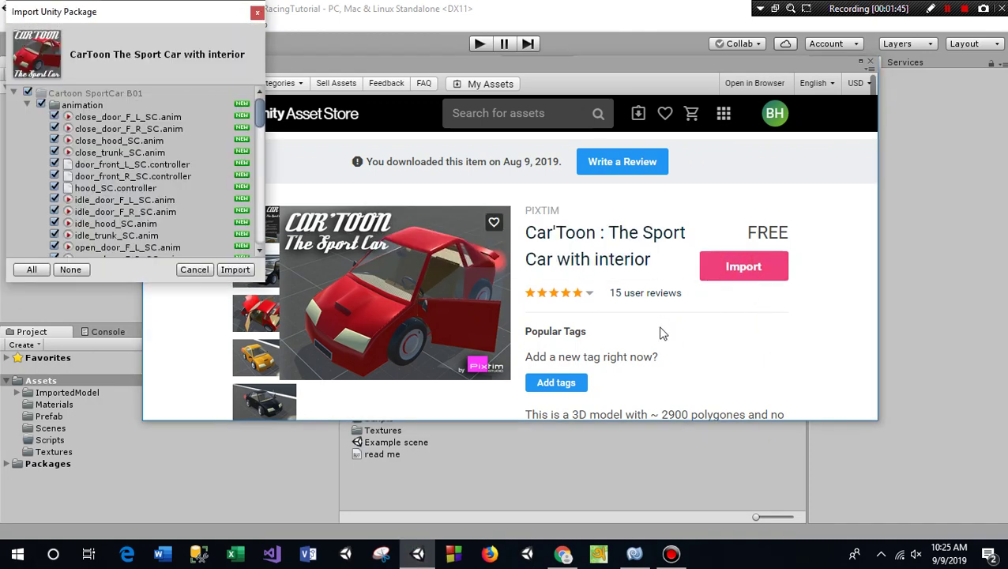
click(34, 271)
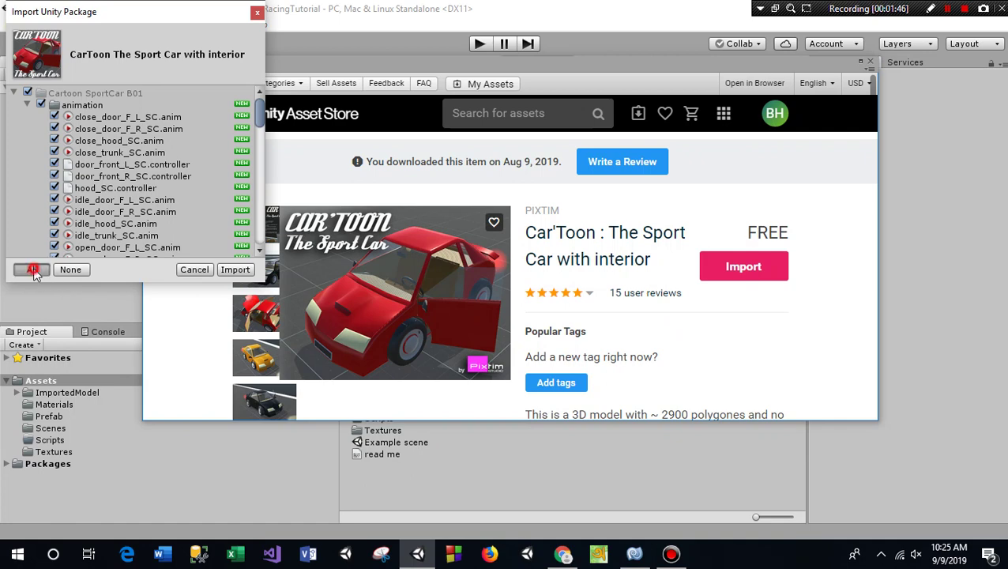
click(236, 269)
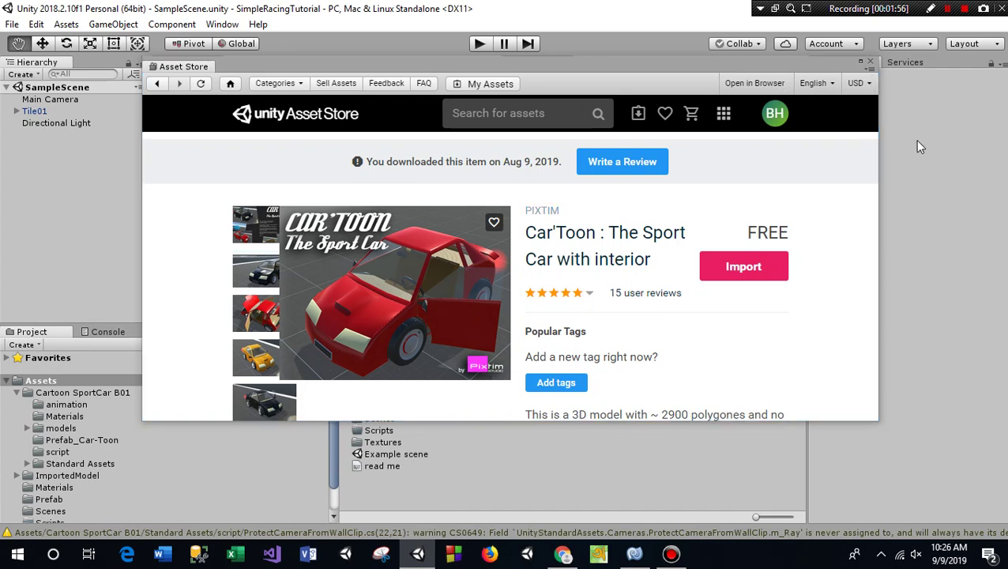
- Close the floating Asset Store and browse the Cartoon SportCar B01 folder
click(870, 62)
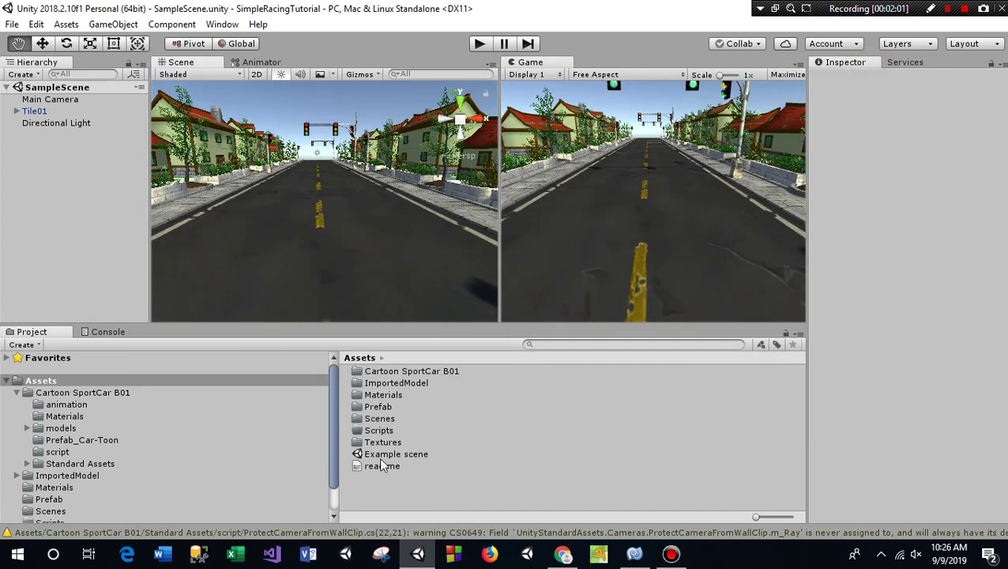
click(351, 357)
double_click(391, 377)
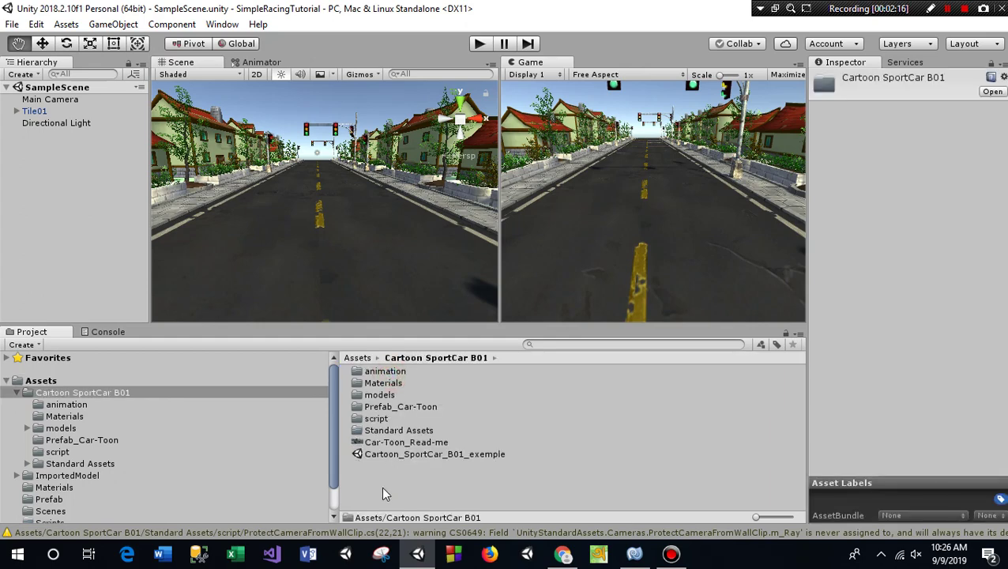
click(357, 358)
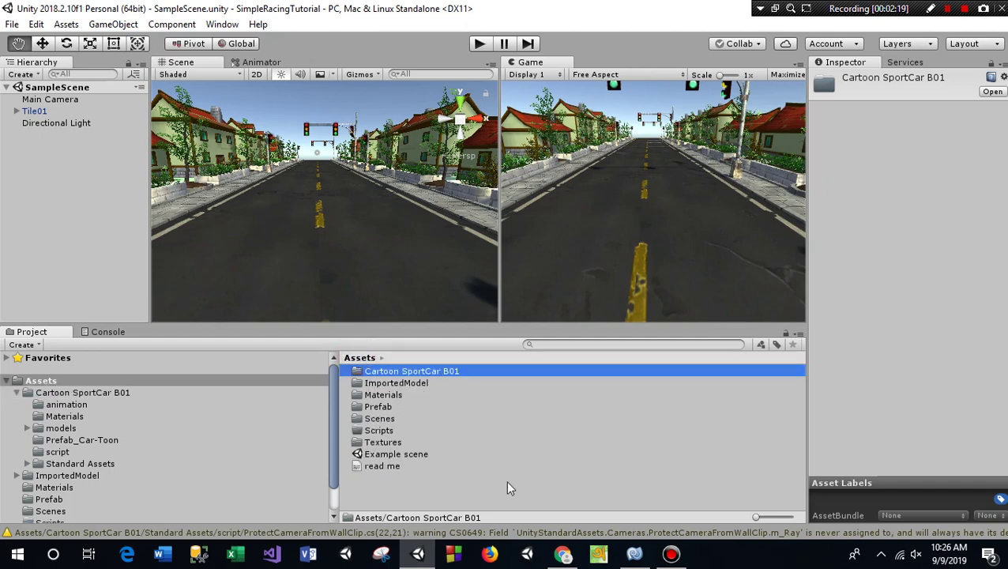
- Delete the Example scene and the read-me file from the project
click(388, 456)
key(Delete)
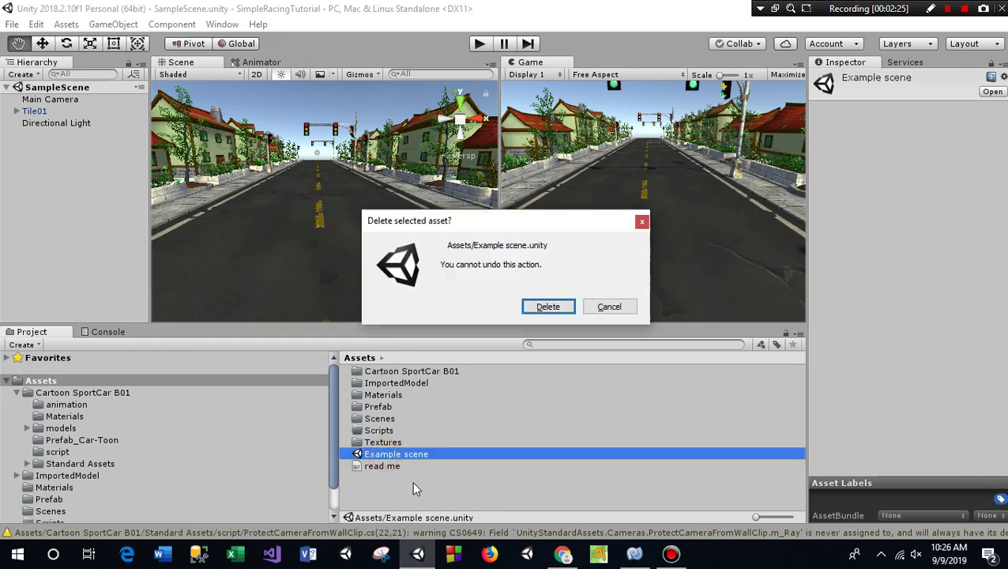
click(545, 308)
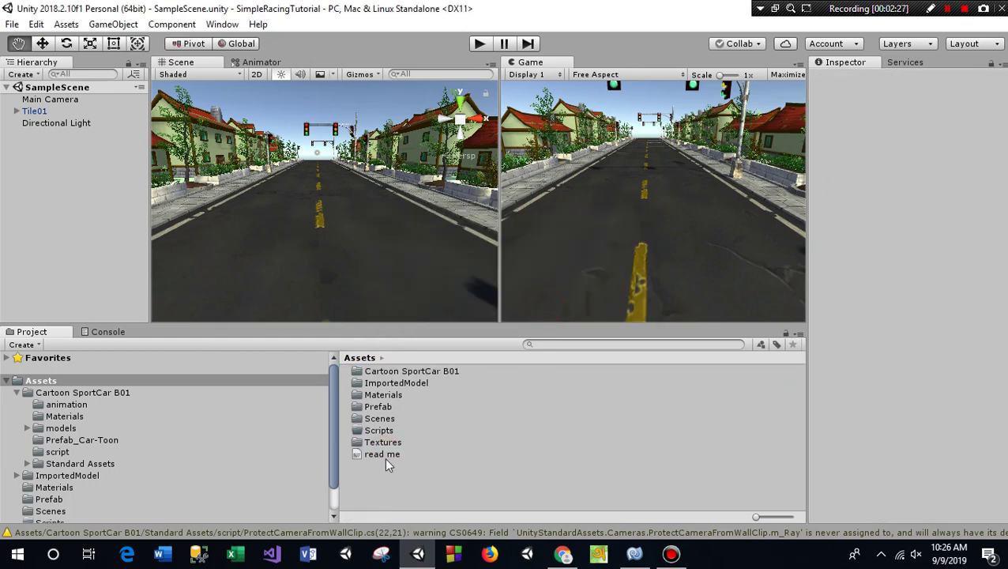
click(384, 455)
key(Delete)
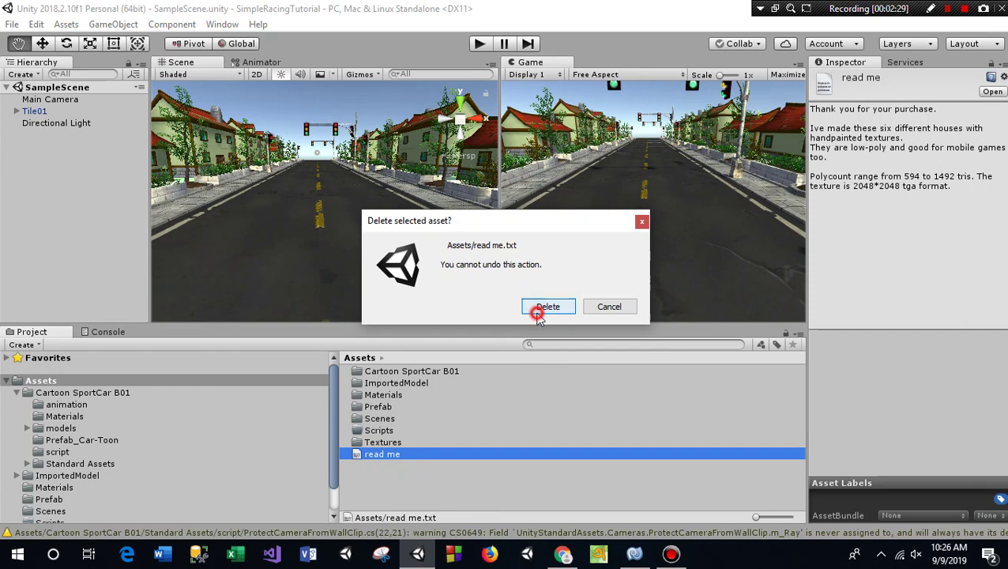
click(539, 310)
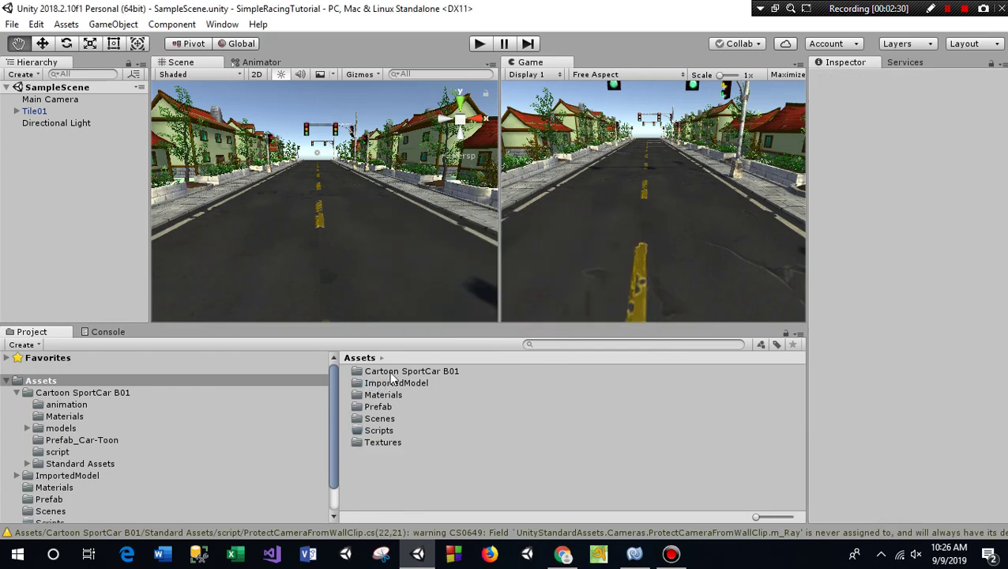
- Delete the Cartoon_SportCar_B01_exemple scene and readme image, then return to Assets
double_click(392, 373)
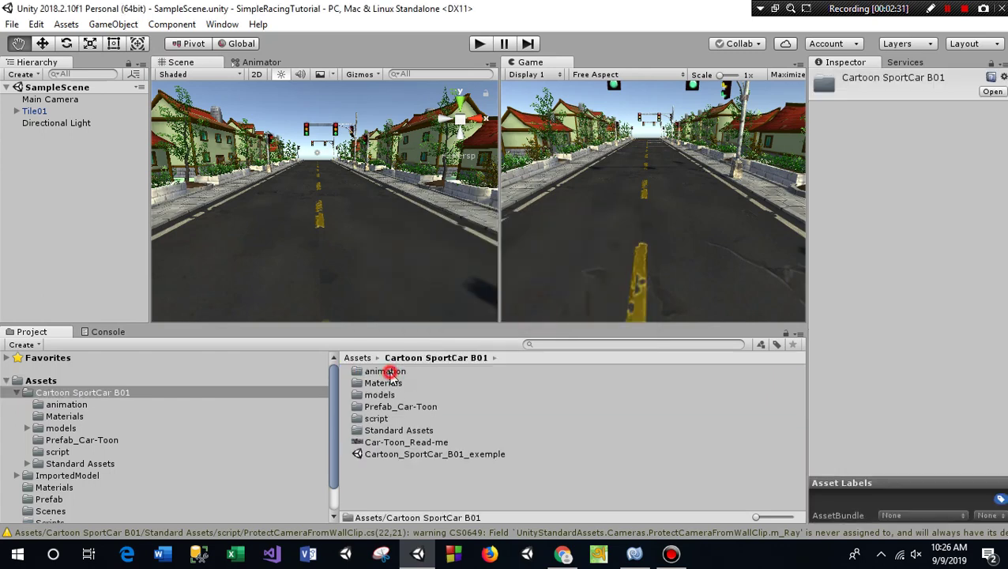
click(404, 455)
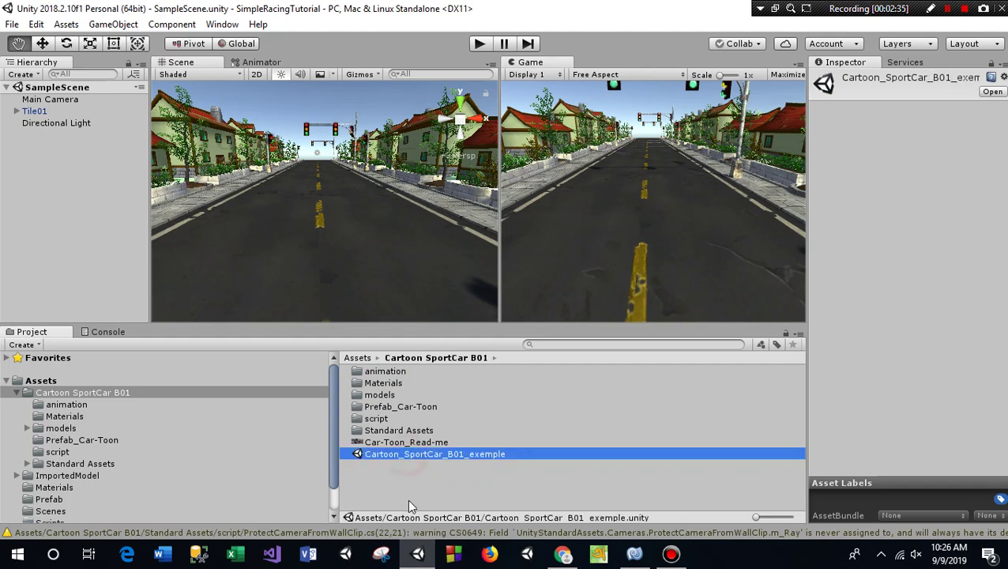
key(Delete)
key(Return)
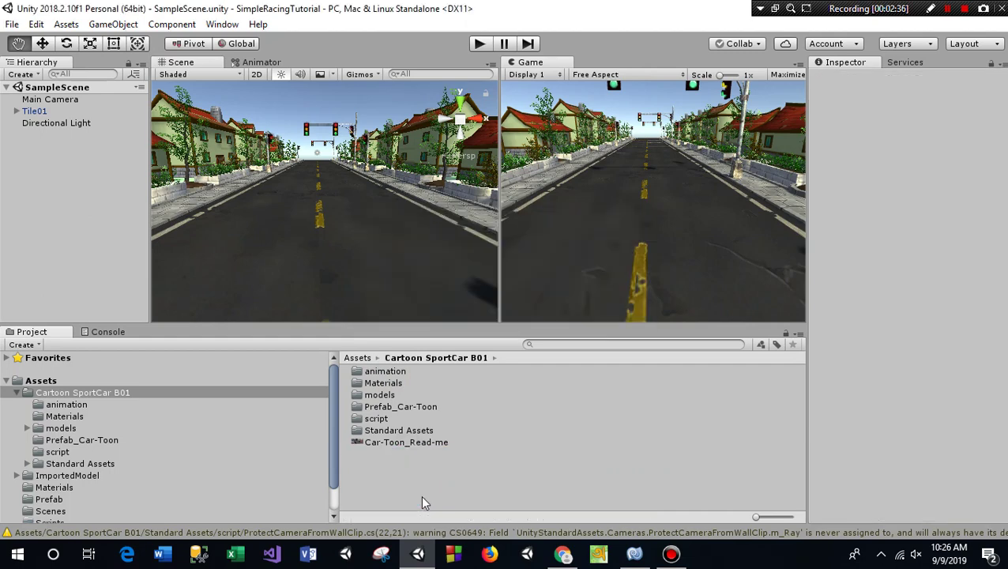
click(407, 442)
key(Delete)
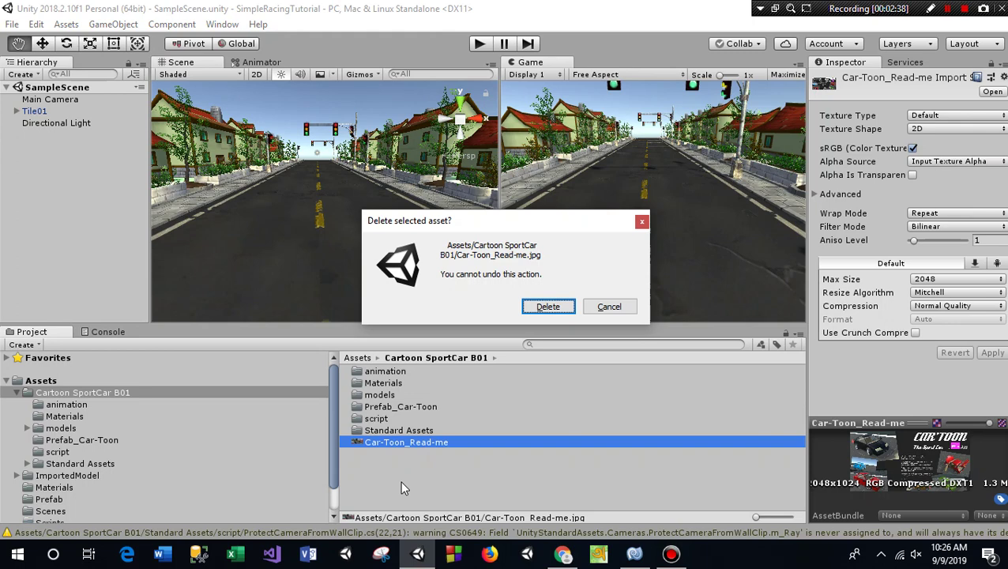
key(Return)
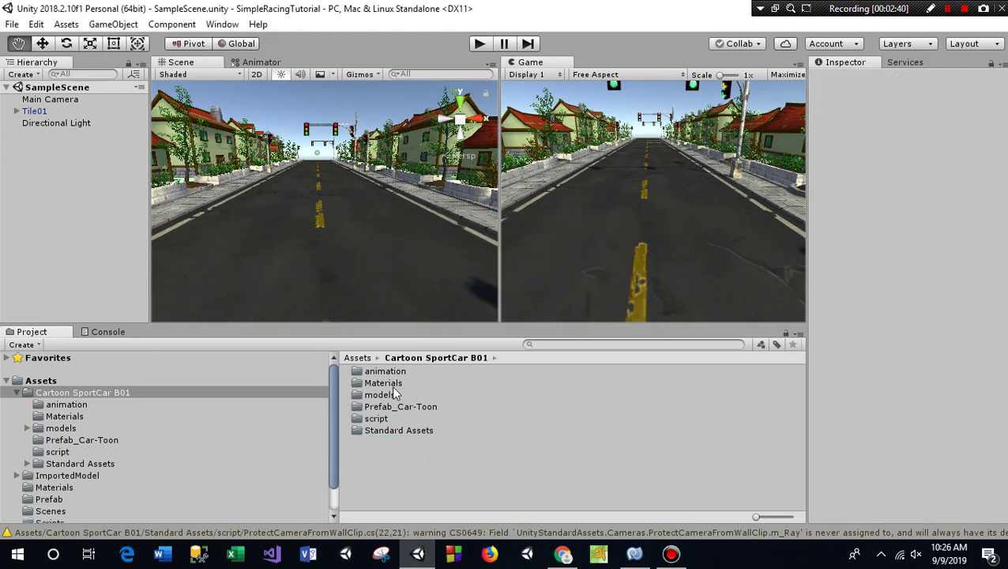
click(357, 357)
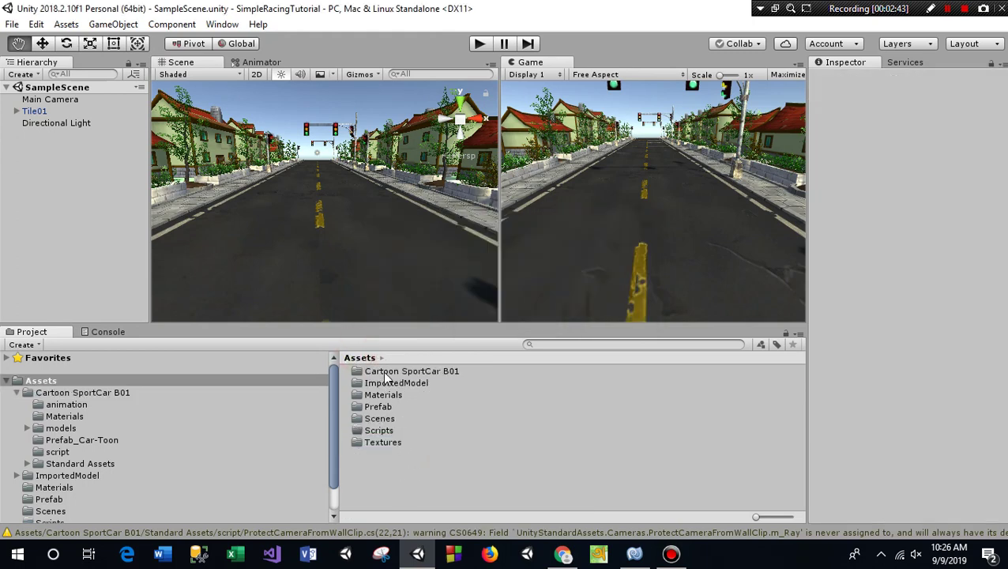
click(386, 371)
- Move Cartoon SportCar B01 into ImportedModel and open it there
click(383, 383)
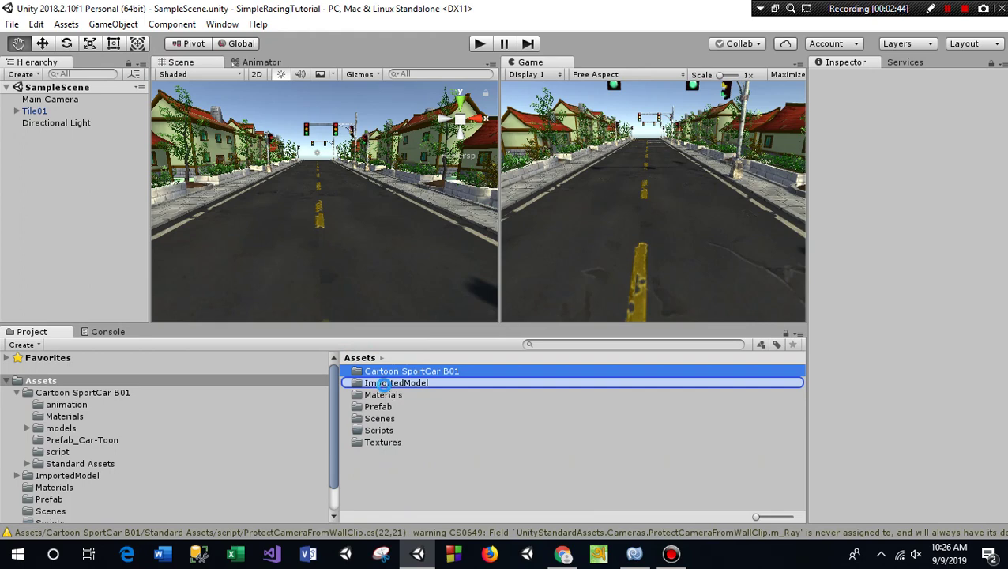
drag(383, 384, 384, 384)
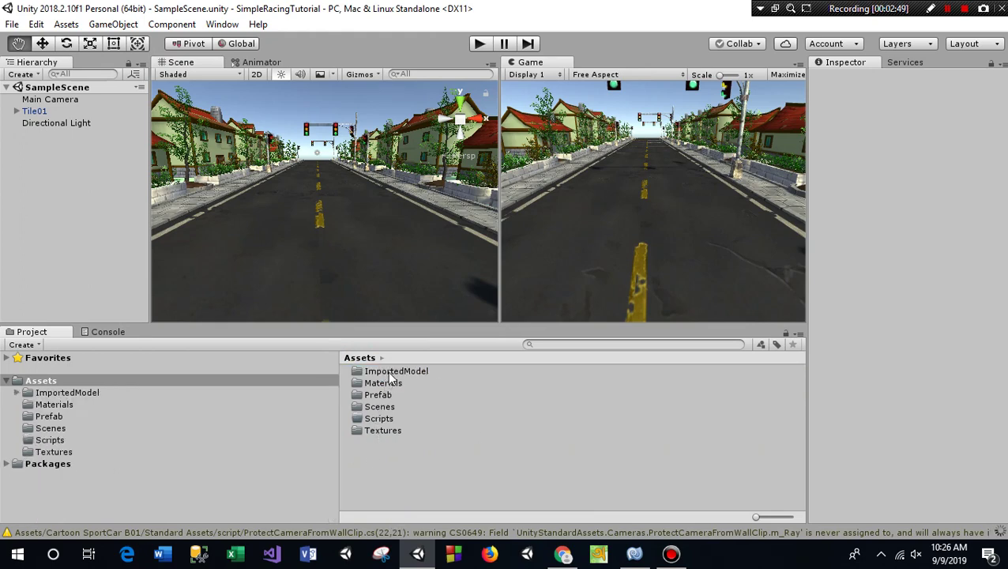
click(387, 373)
double_click(388, 373)
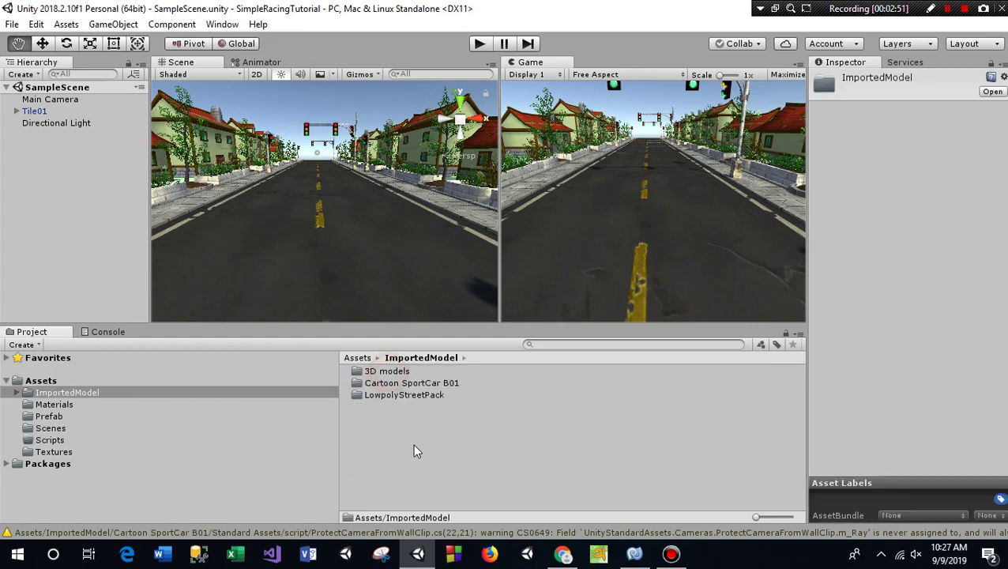
double_click(392, 384)
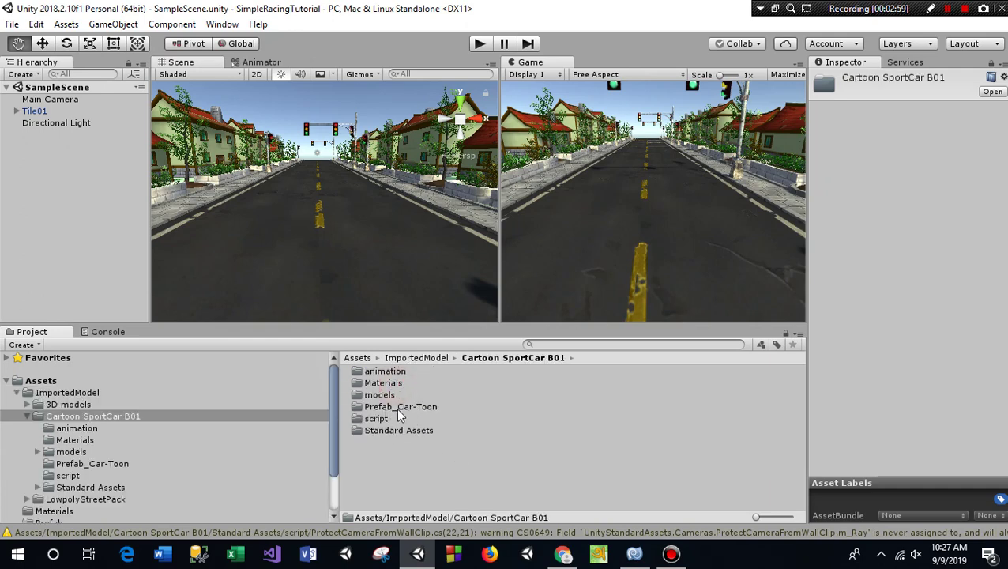
- Open Prefab_Car-Toon and preview the Unity_setup and B01 car prefabs from different angles
double_click(399, 411)
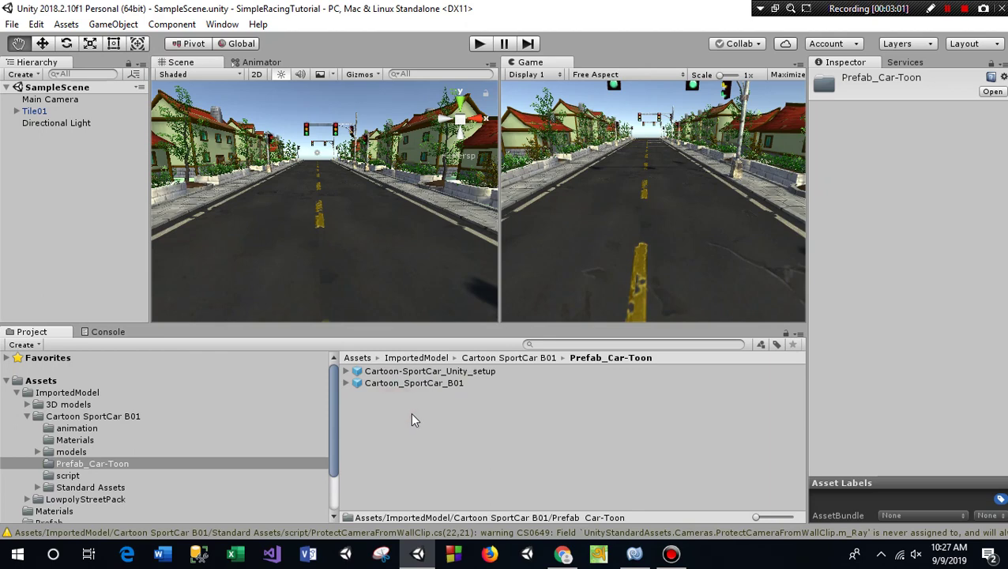
click(399, 371)
drag(913, 454, 897, 486)
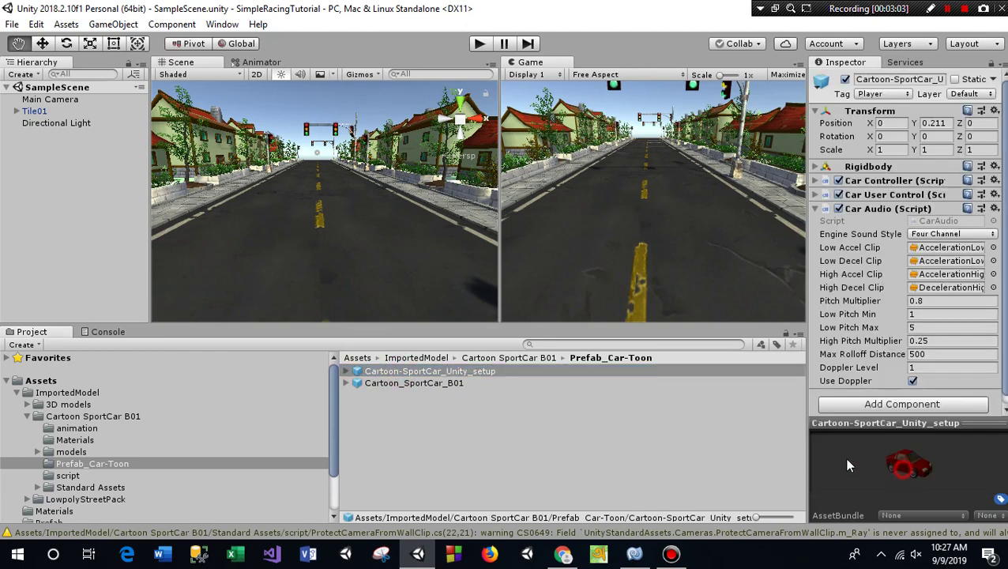
click(424, 385)
drag(927, 482, 847, 450)
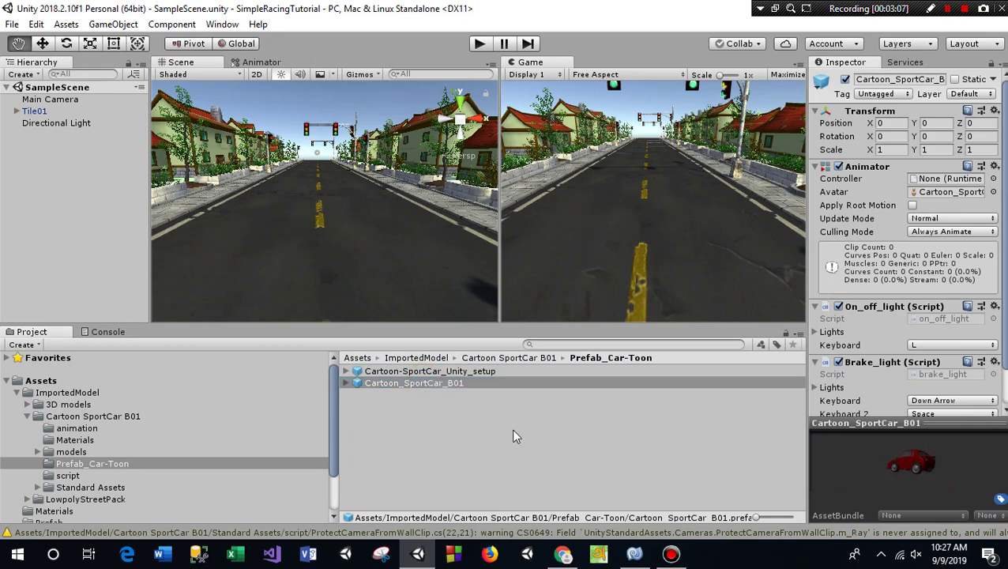
- Add the Cartoon-SportCar_Unity_setup prefab to the scene and slide it down the road to Z -44.56
click(457, 372)
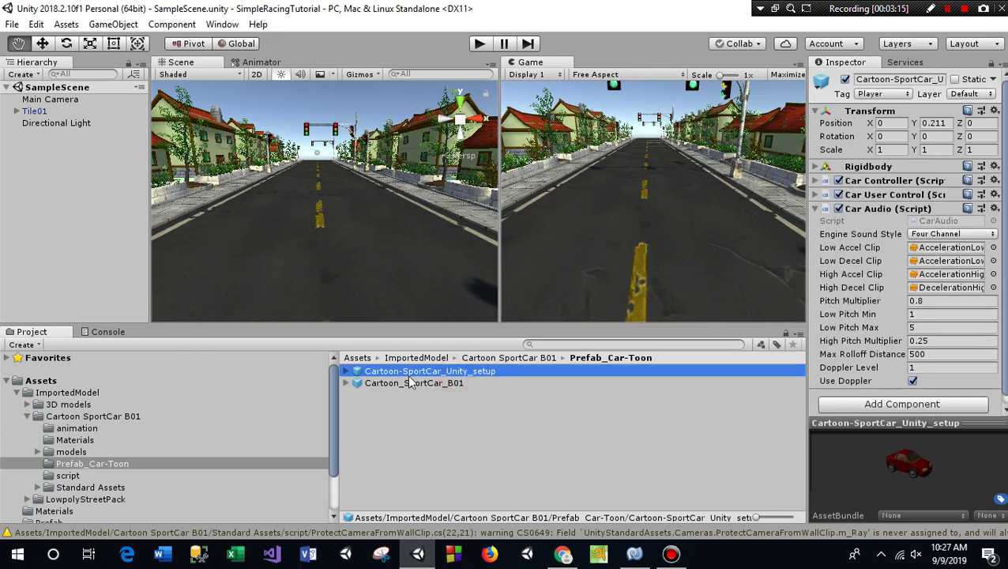
mouse_move(411, 376)
mouse_down()
mouse_move(27, 172)
mouse_move(37, 164)
mouse_up()
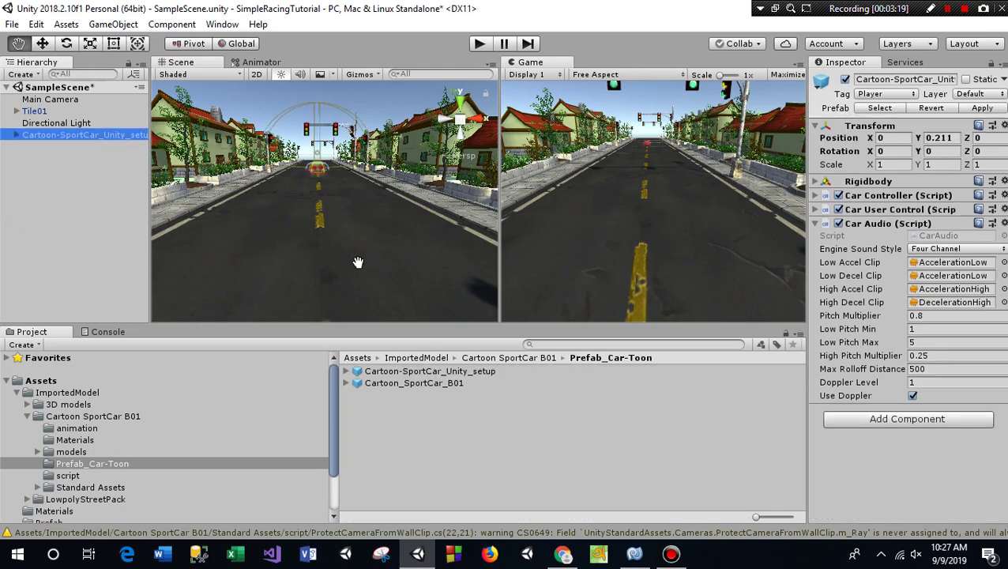
mouse_move(338, 178)
alt+mouse_down()
mouse_move(351, 270)
mouse_move(316, 235)
alt+mouse_up()
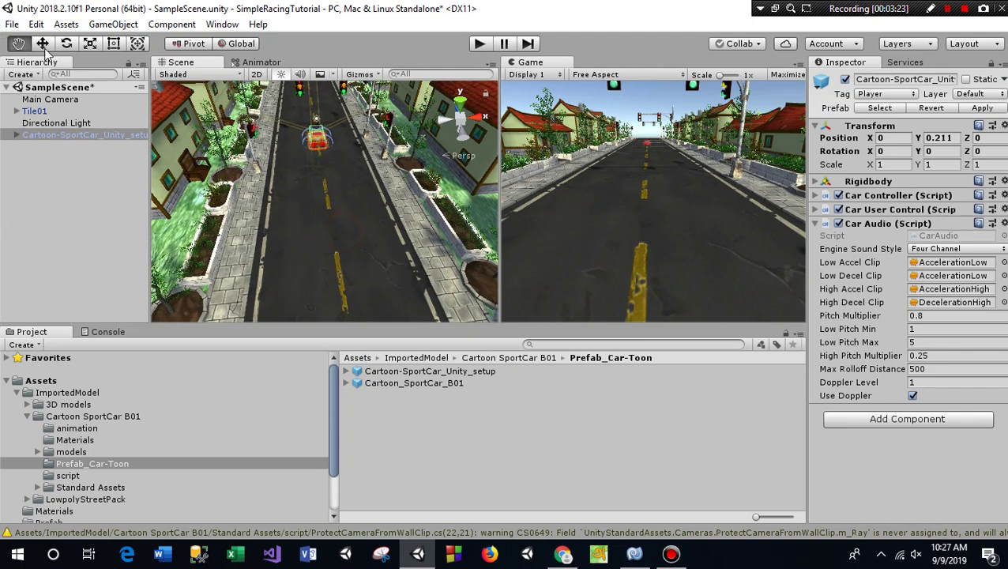
click(42, 44)
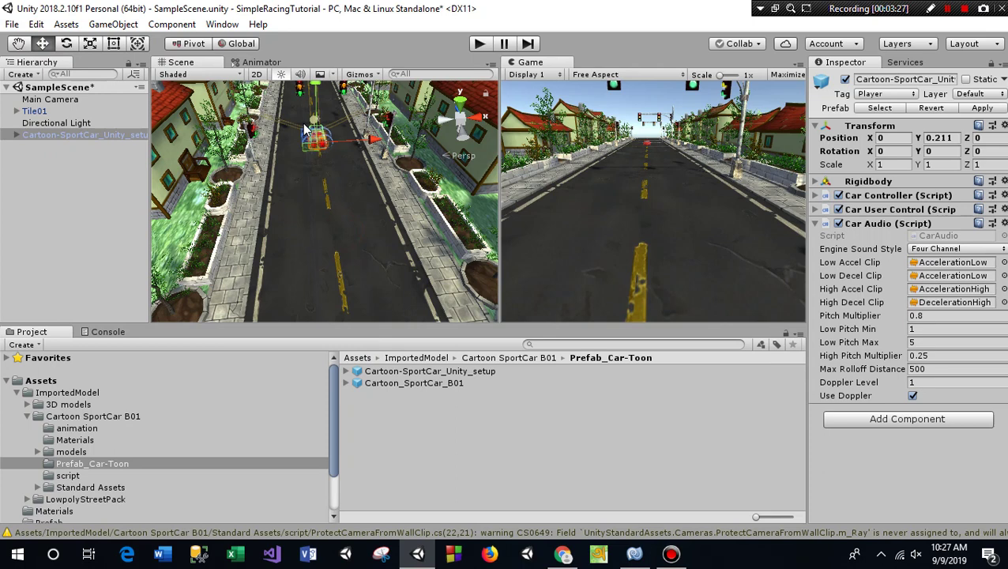
mouse_move(310, 120)
mouse_down()
mouse_move(341, 310)
mouse_move(340, 301)
mouse_up()
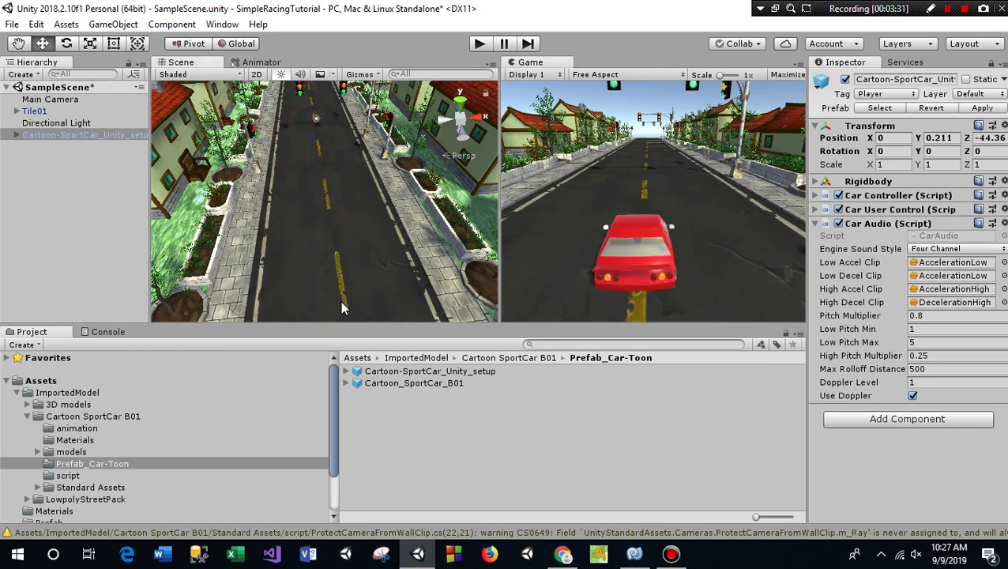
- Bring the view to road level and raise the car slightly above the ground
click(17, 44)
drag(325, 248, 301, 148)
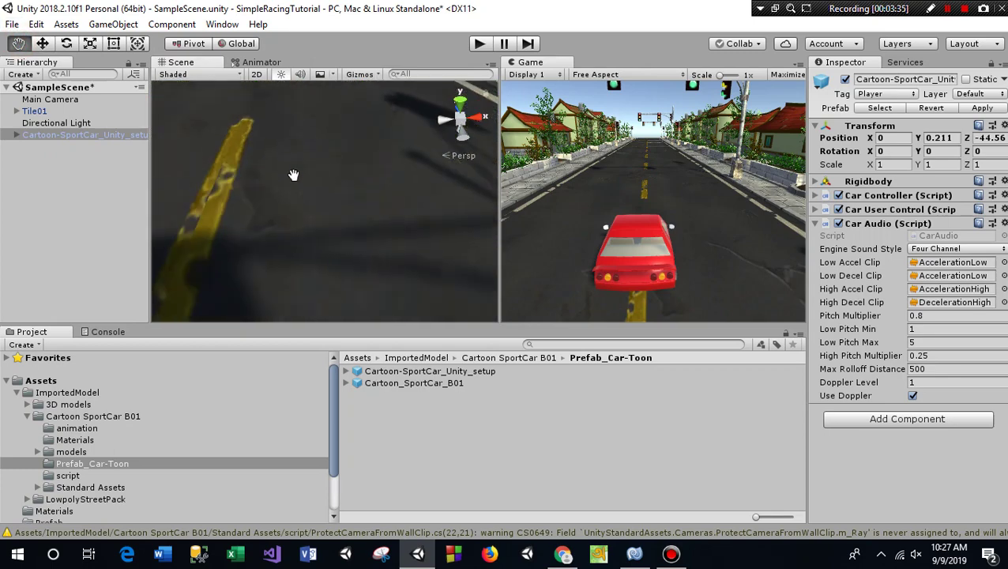
scroll(294, 175, down, 3)
scroll(304, 182, down, 2)
scroll(315, 192, down, 2)
alt+drag(315, 192, 305, 139)
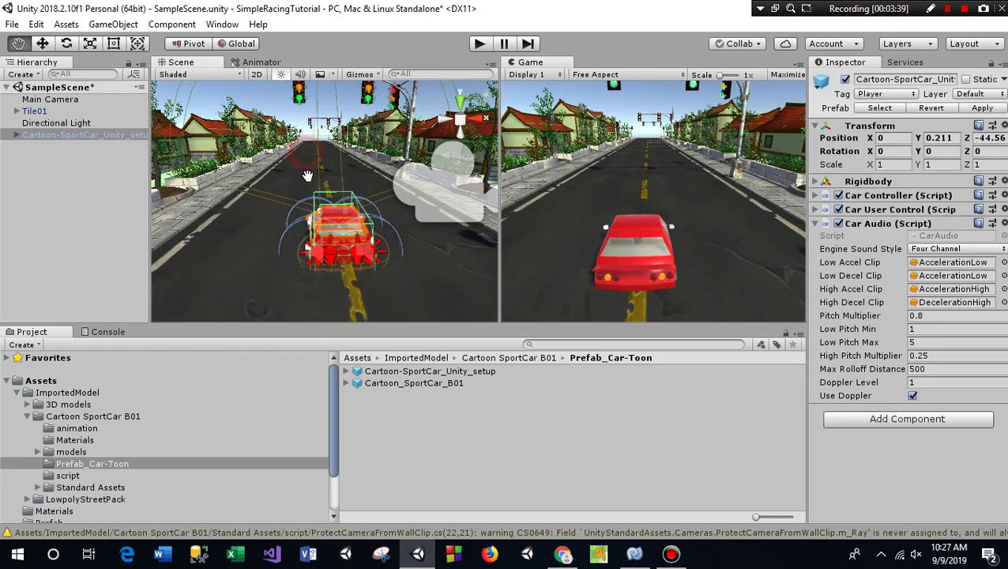
scroll(308, 158, up, 2)
scroll(315, 190, up, 2)
scroll(315, 191, up, 2)
scroll(315, 191, down, 3)
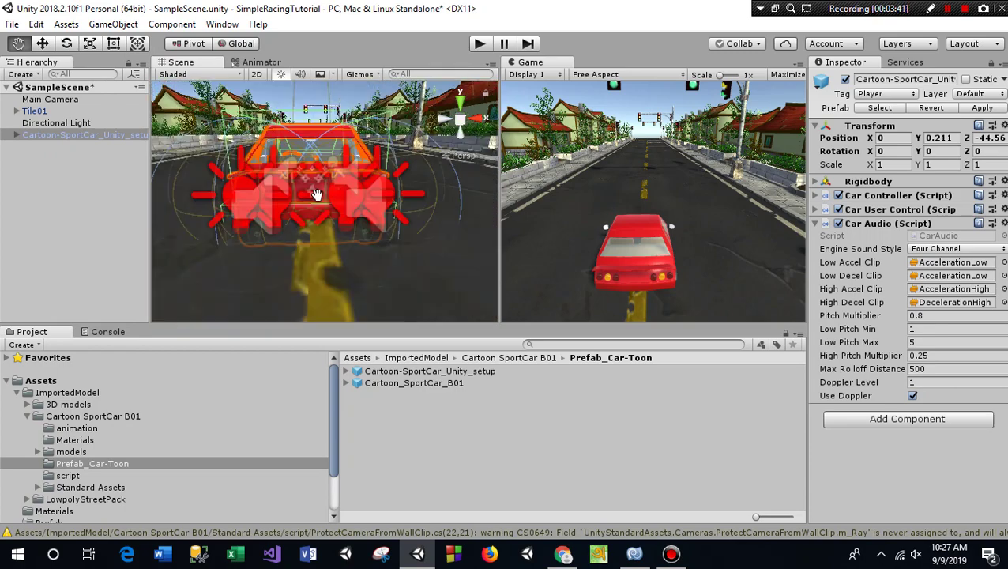
scroll(316, 191, down, 2)
click(44, 46)
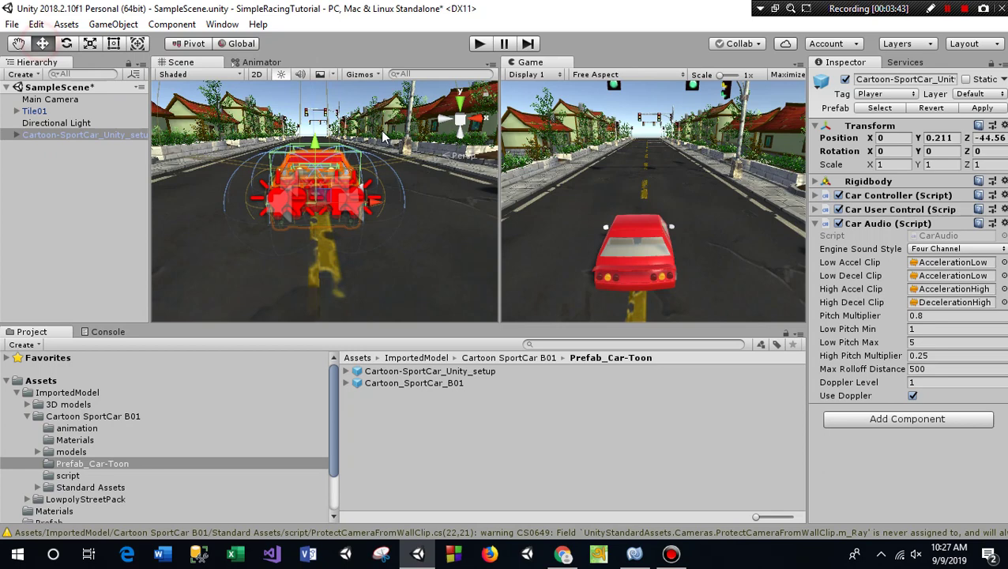
drag(319, 145, 316, 119)
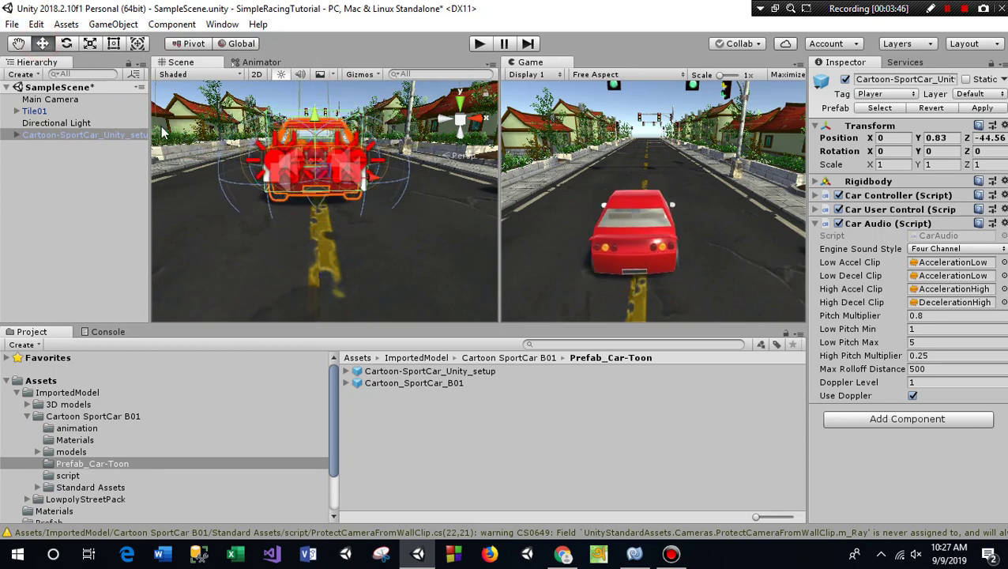
- Deselect the car and save the scene with File > Save Scene
click(164, 95)
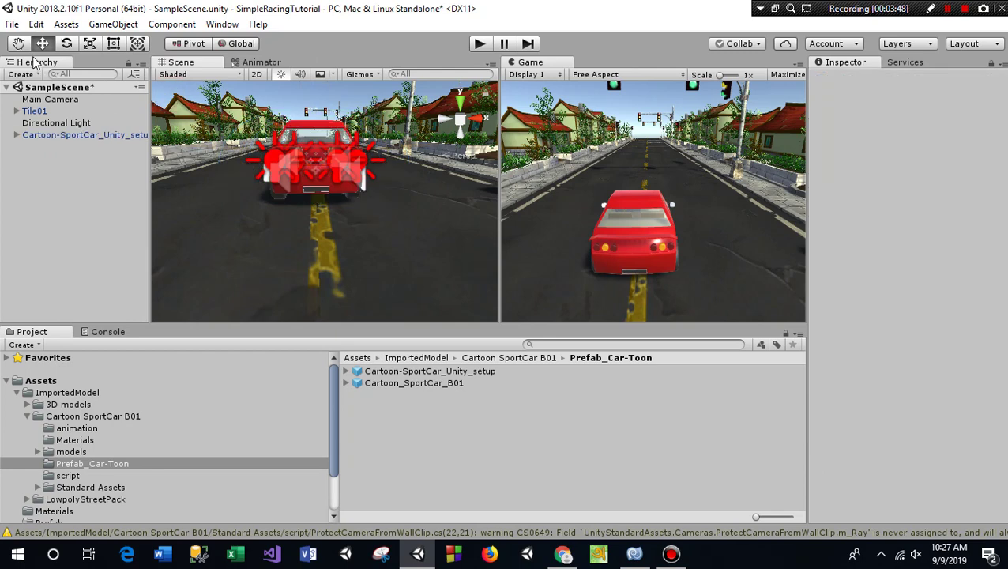
click(12, 23)
click(35, 79)
- Clear all Console warnings and pan the Scene view to show the road ahead
click(105, 332)
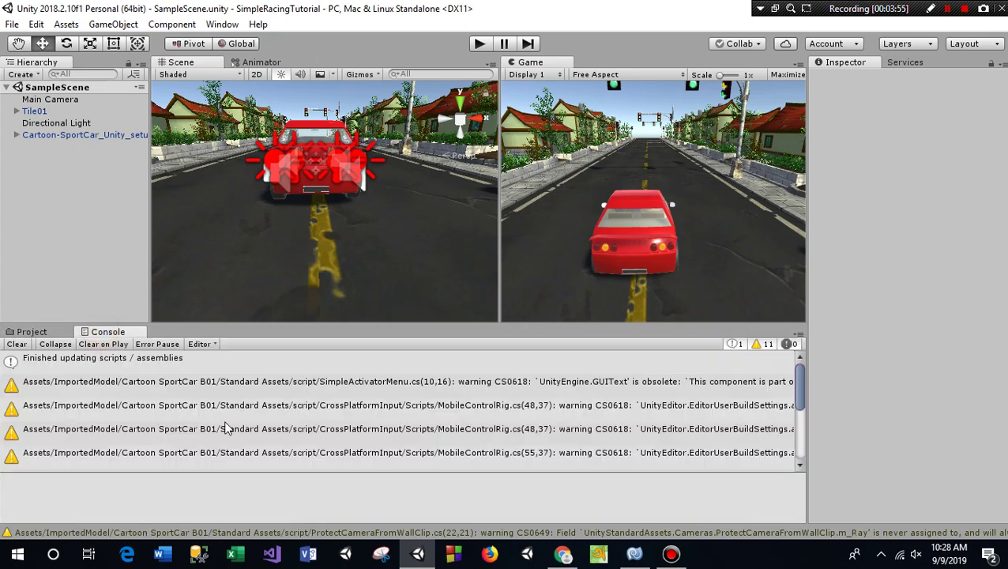
scroll(225, 427, down, 3)
scroll(166, 412, up, 3)
click(16, 343)
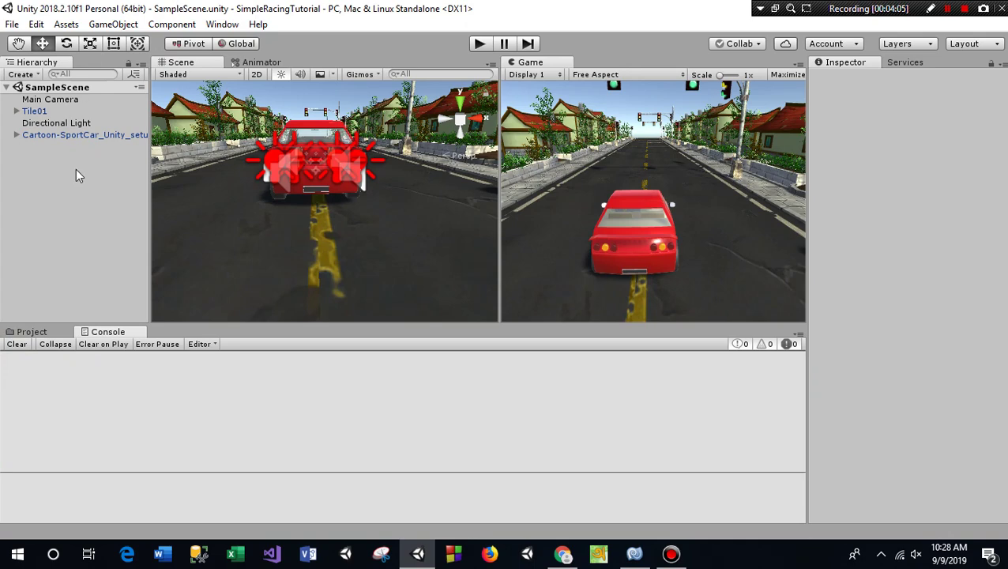
click(18, 43)
drag(324, 230, 317, 239)
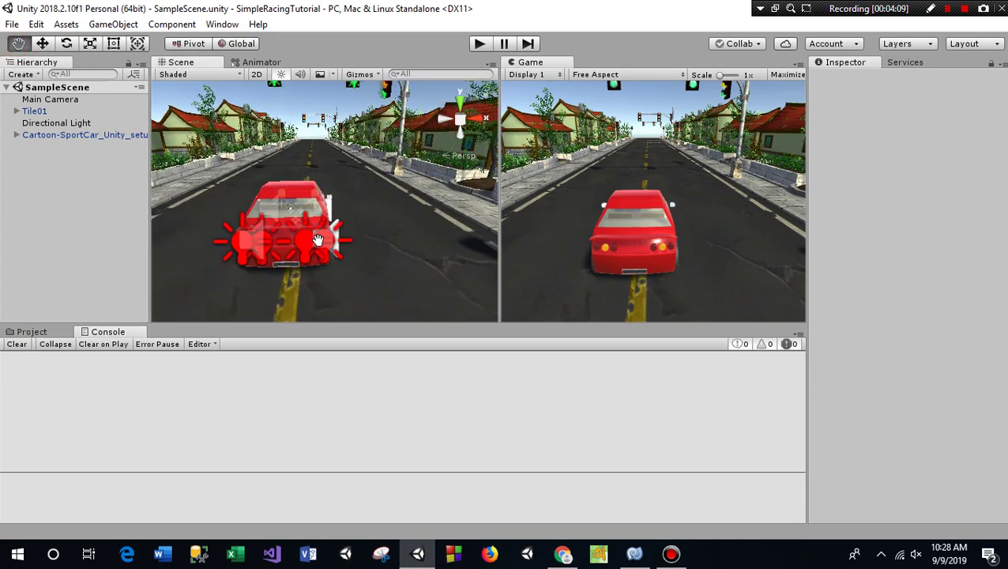
- Return to the top-level Assets folder and start play mode
click(30, 332)
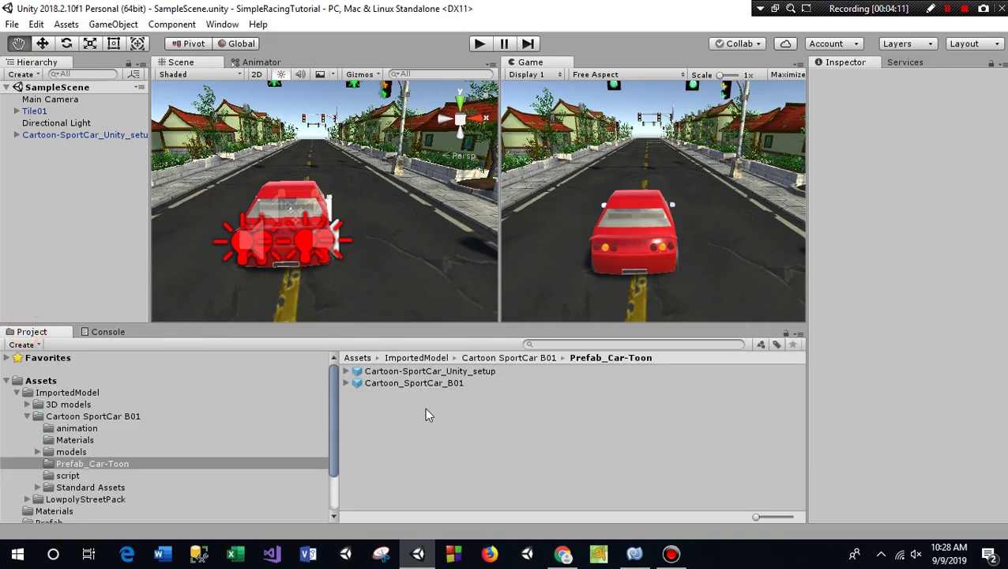
click(359, 359)
click(480, 43)
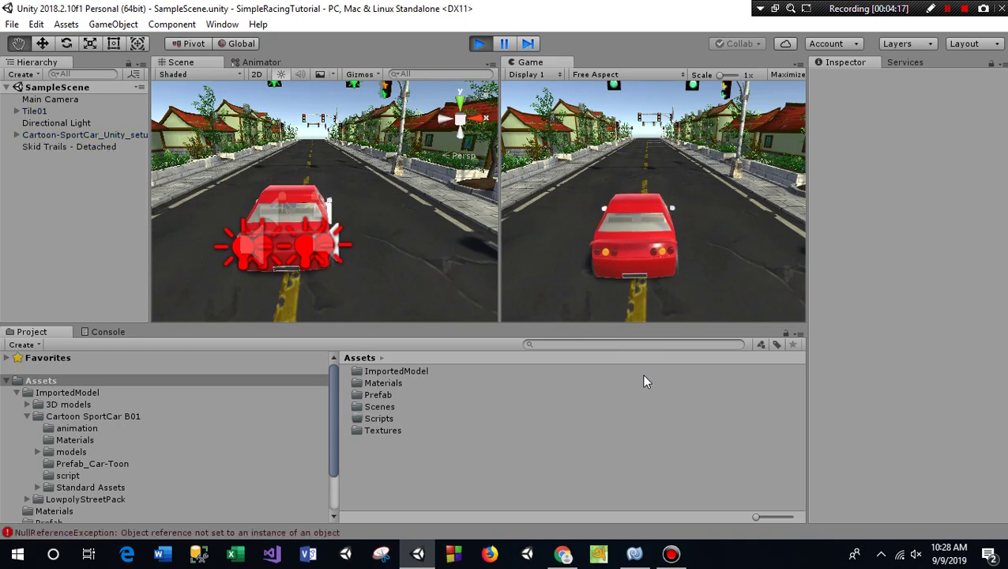
- Drive the red car forward, steer right and left, reverse, then exit play mode
key(Up)
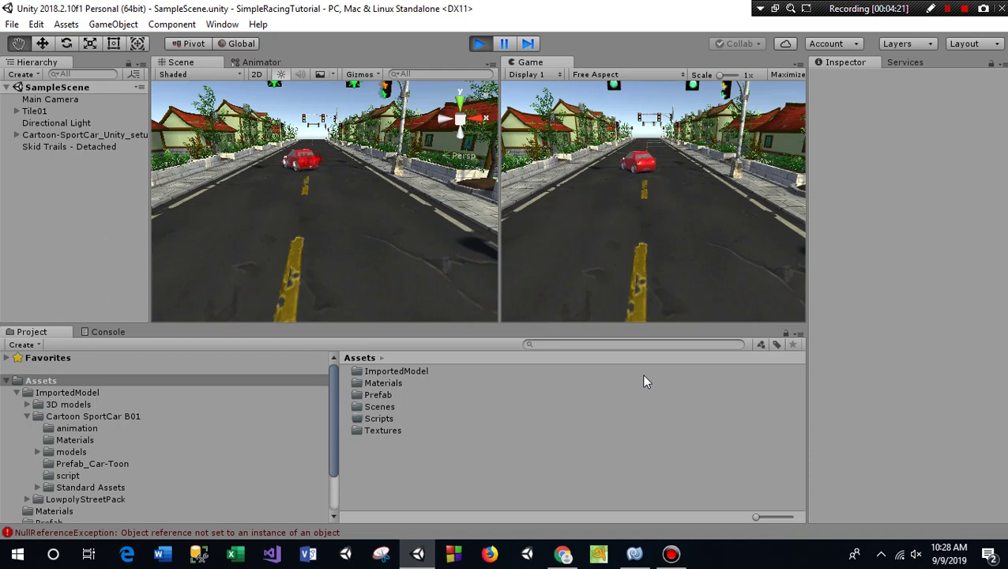
key(Right)
key(Left)
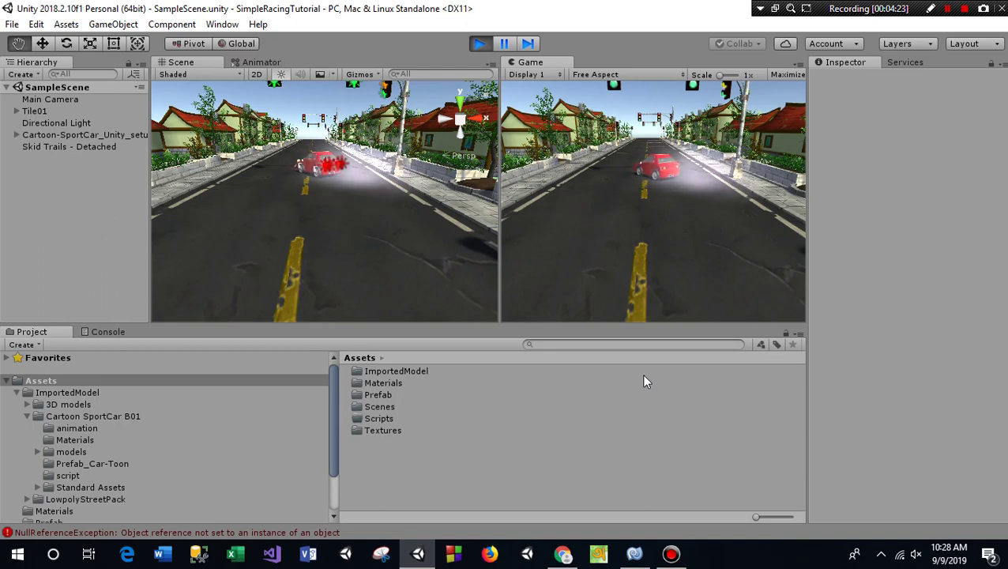
key(Down)
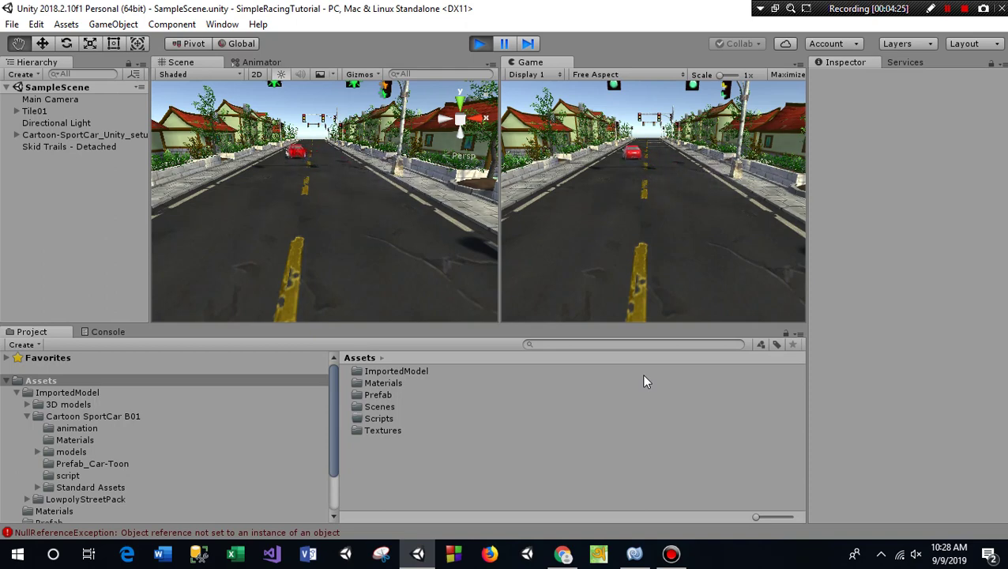
key(Down)
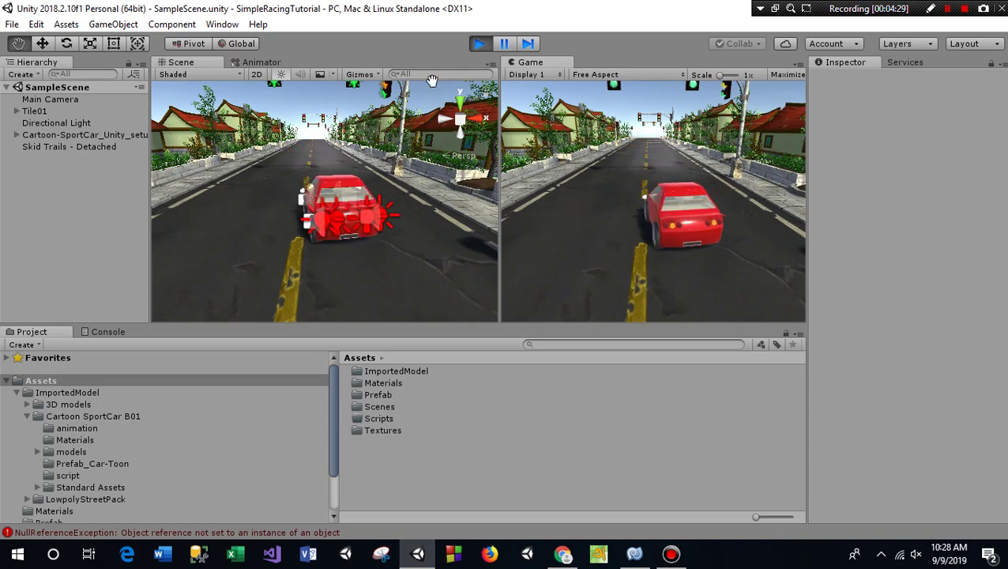
click(479, 43)
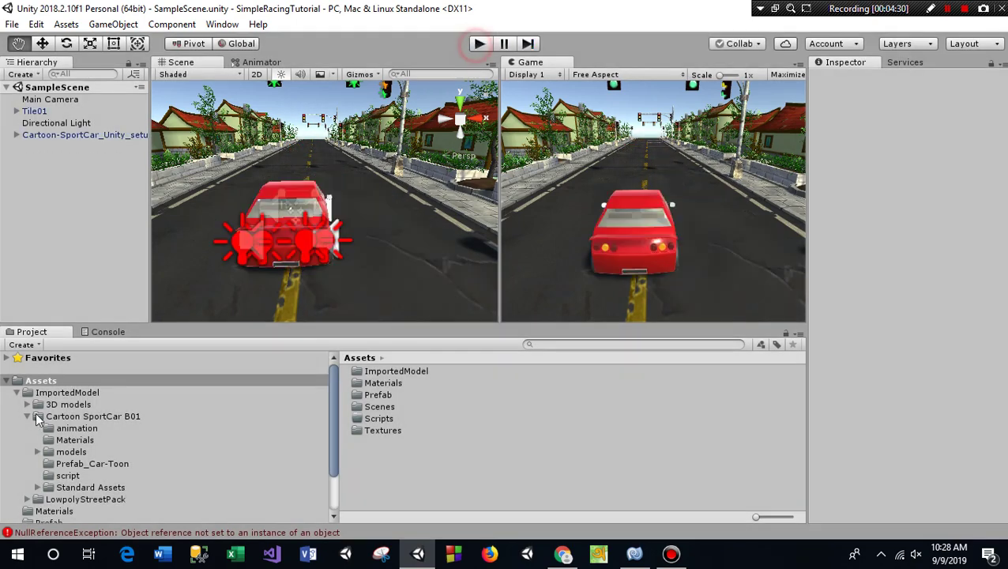
- Clear the Console errors and start another playtest
click(106, 335)
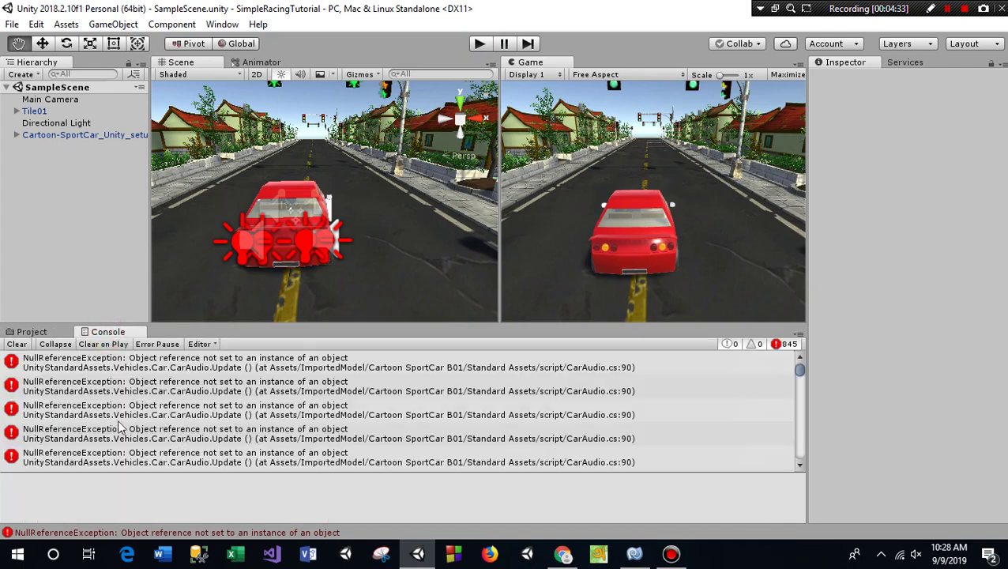
scroll(121, 428, down, 1)
scroll(118, 429, up, 1)
scroll(116, 431, down, 1)
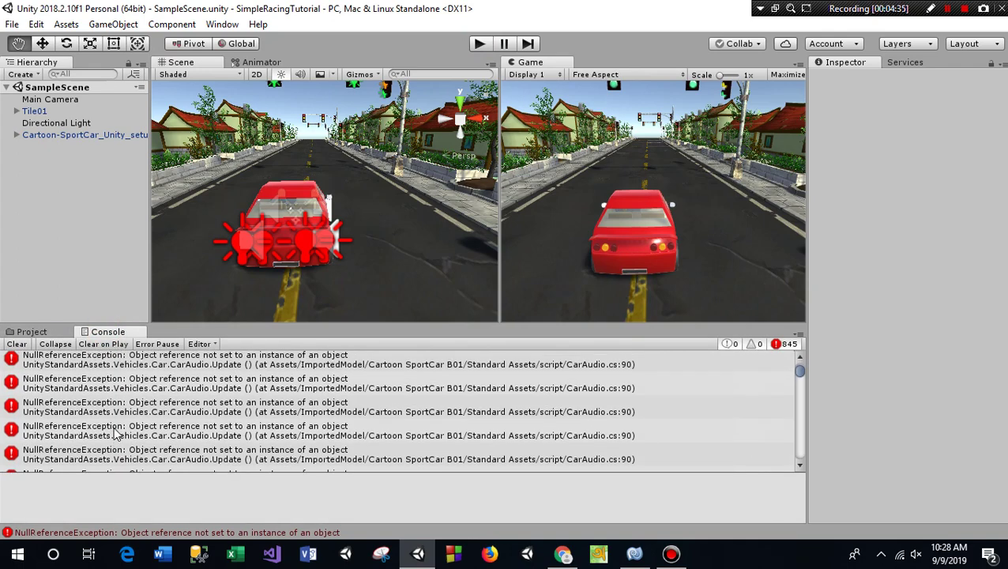
scroll(116, 432, down, 1)
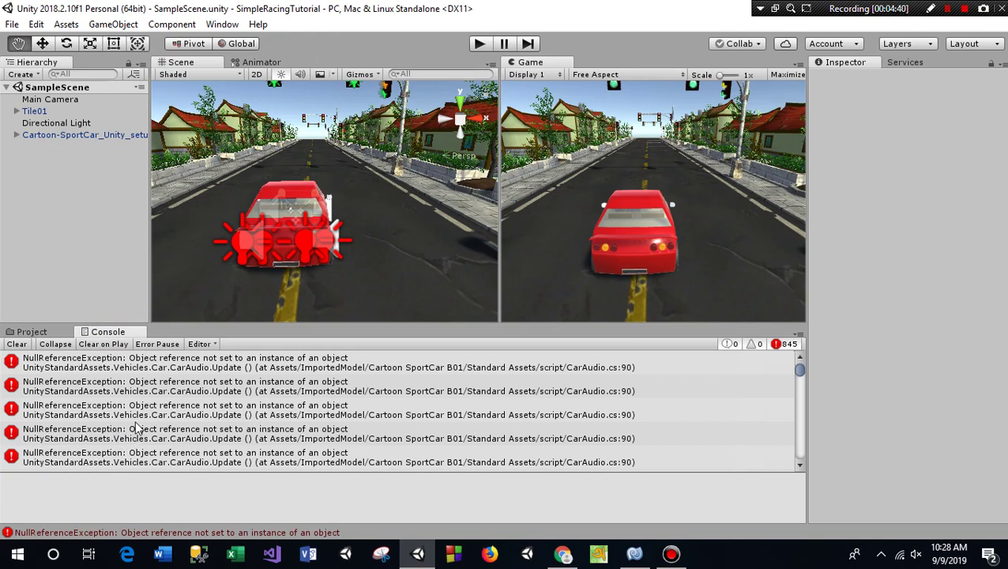
click(15, 345)
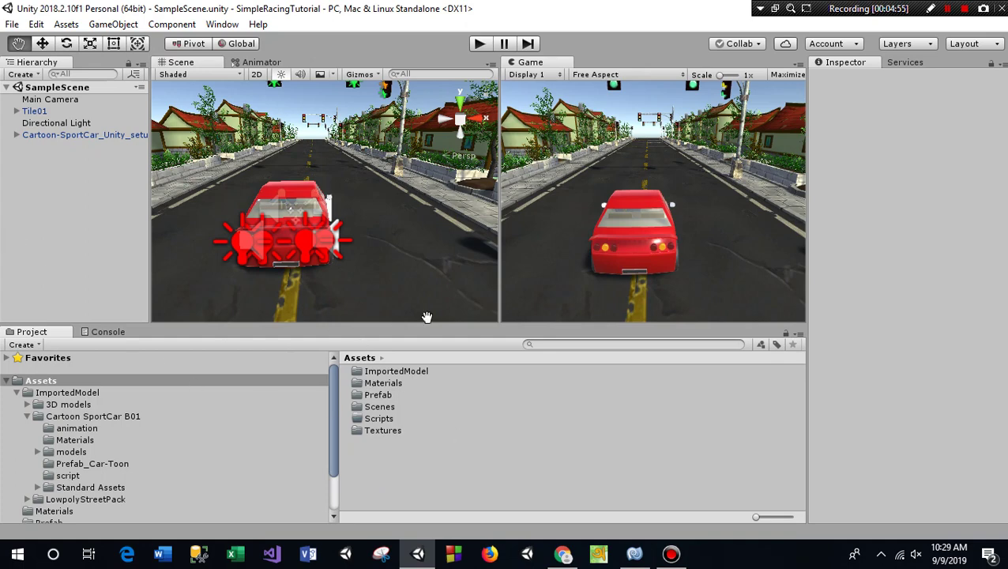
click(487, 47)
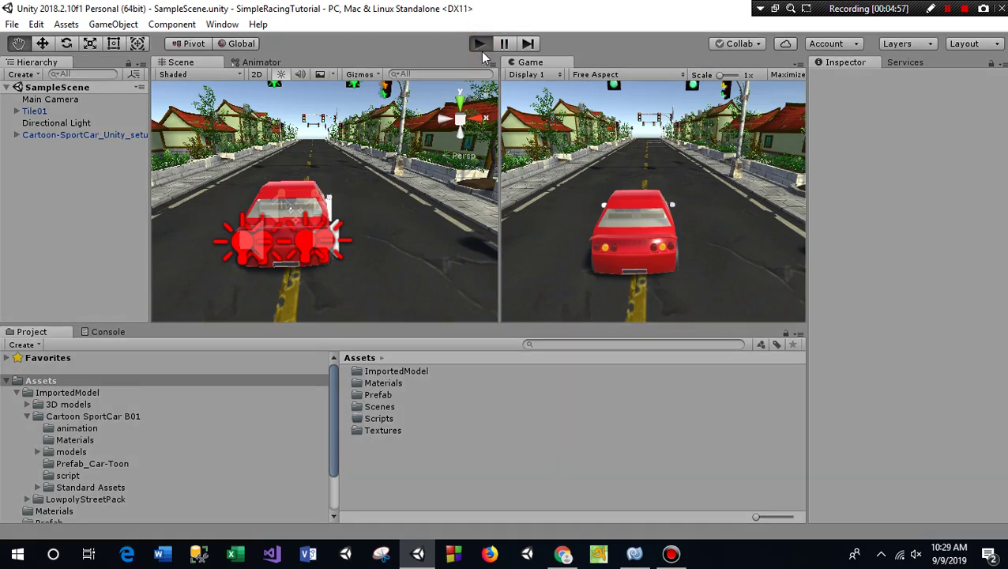
- Stop play after errors appear, view the first CarAudio.cs error, and select Main Camera
click(103, 332)
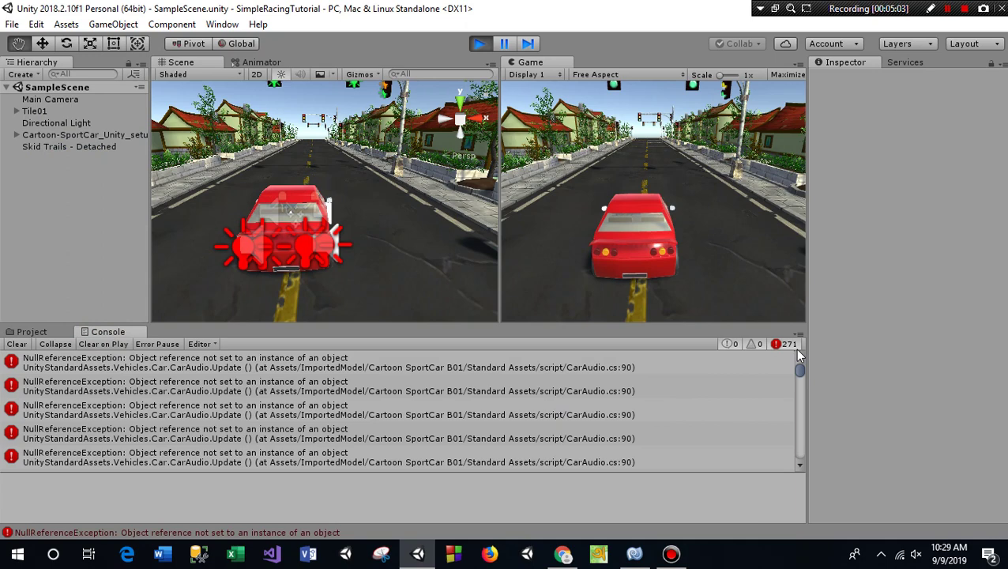
click(479, 44)
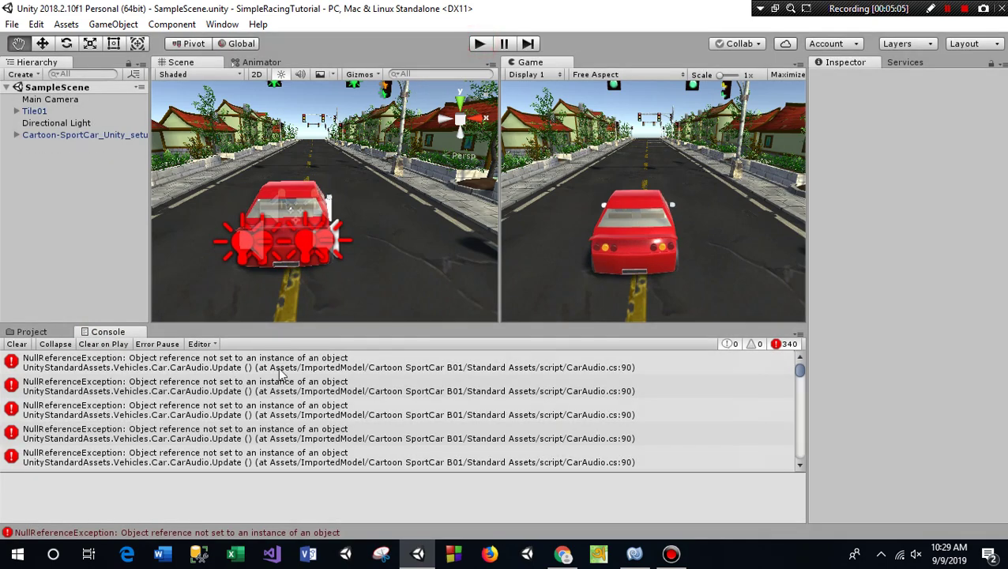
click(278, 366)
click(47, 100)
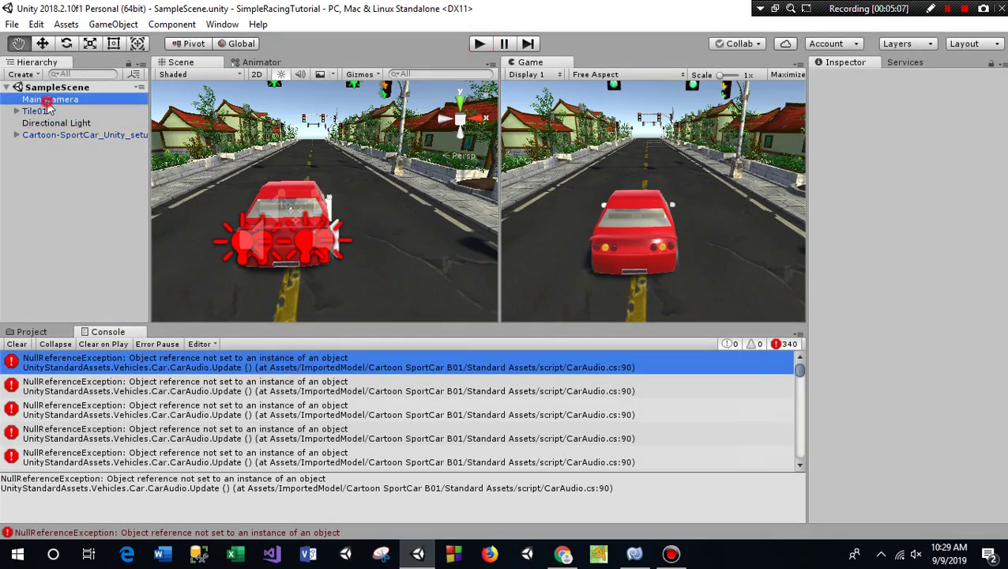
- Empty the Console of errors and pick MainCamera from the Main Camera's Tag list
click(16, 344)
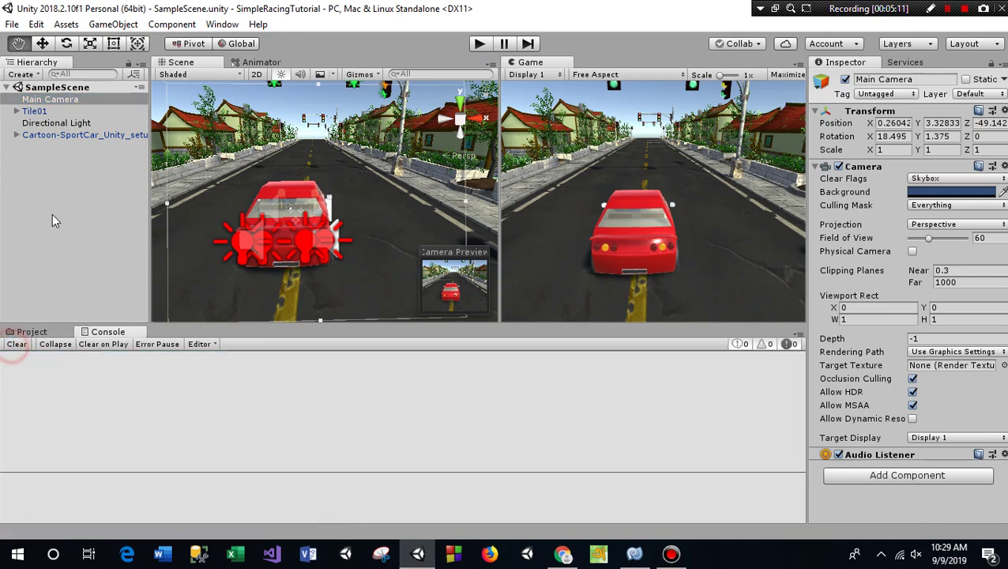
click(50, 99)
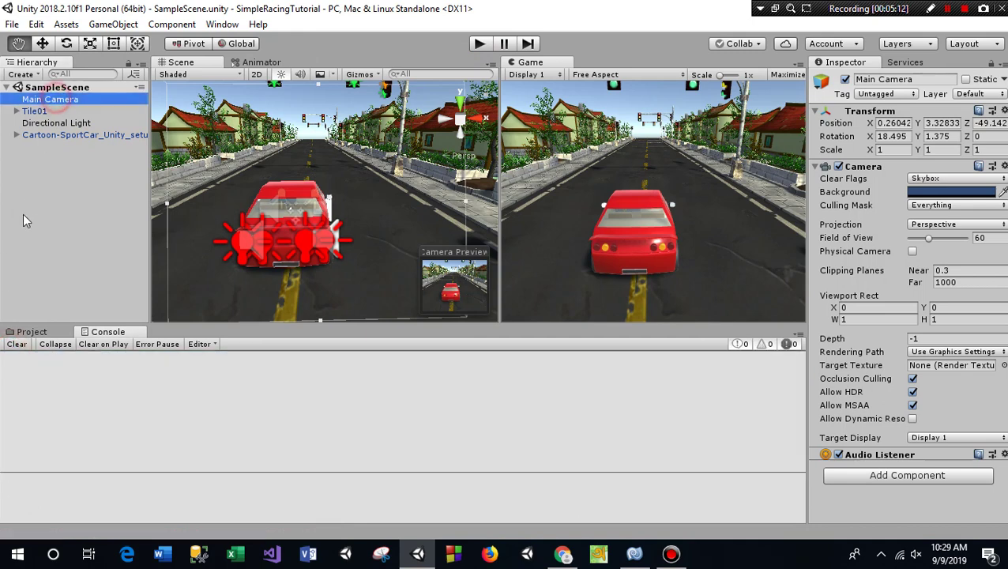
click(885, 95)
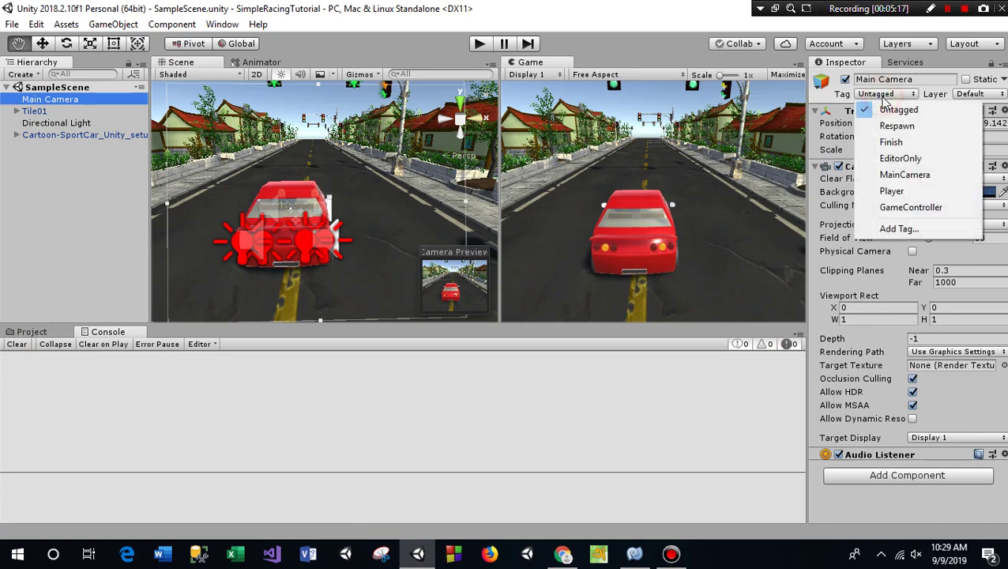
click(906, 176)
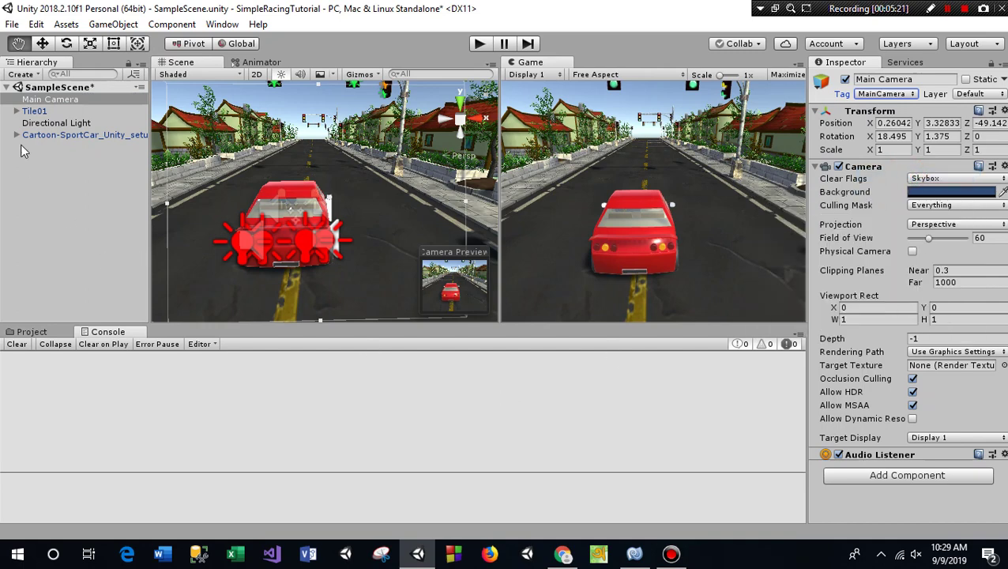
- Save the scene via File > Save Scene, then run and stop a playtest
click(11, 24)
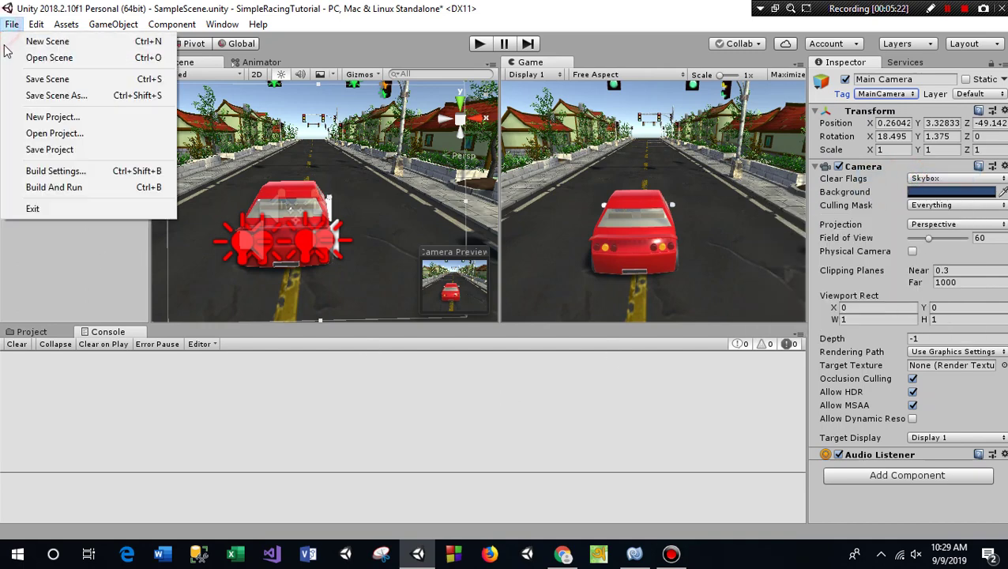
click(44, 79)
click(479, 44)
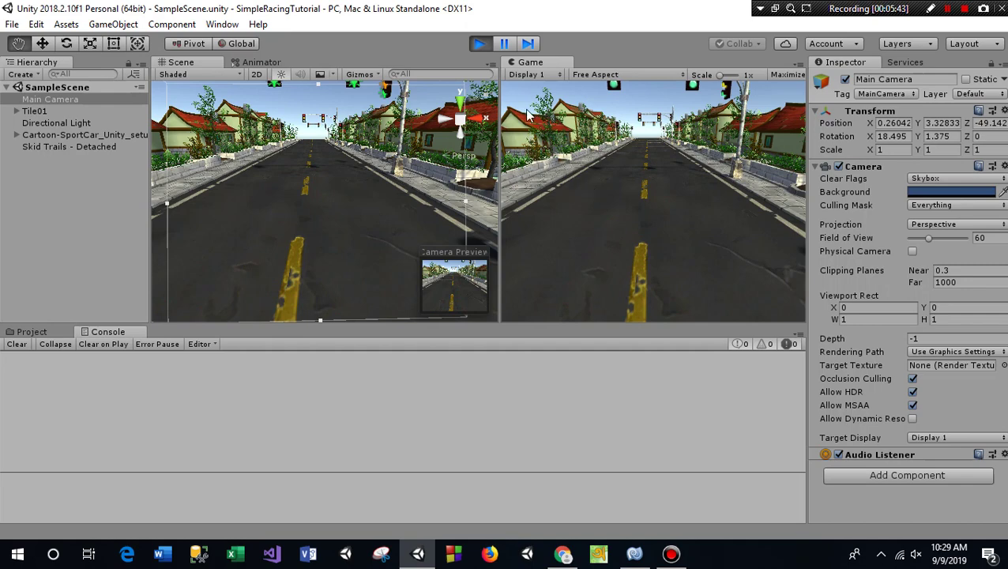
click(37, 333)
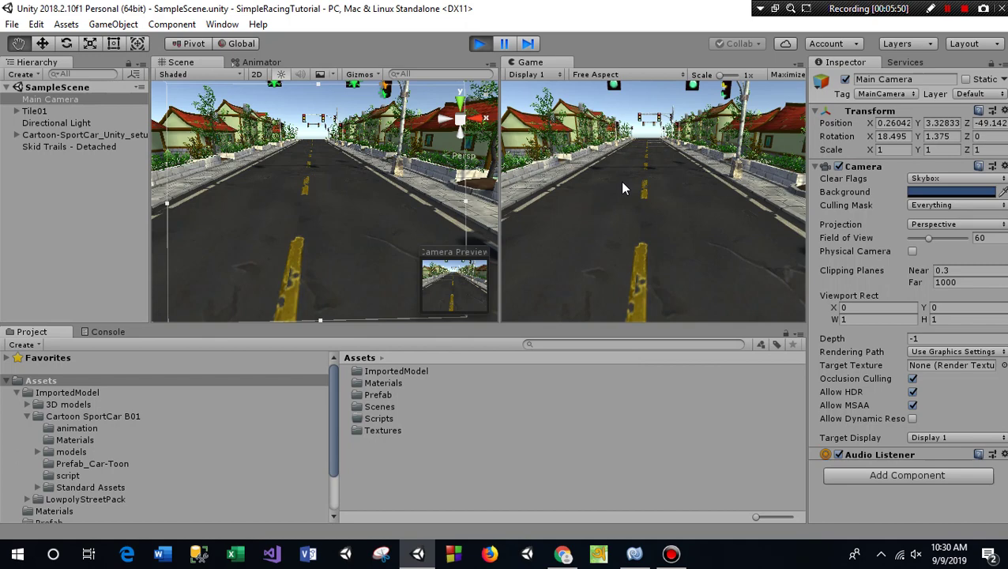
click(480, 44)
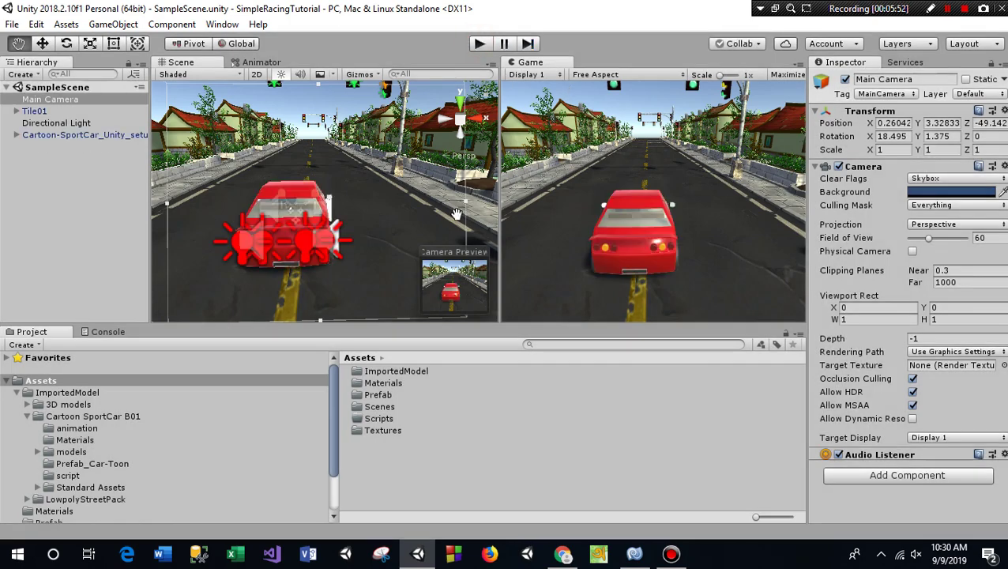
scroll(292, 184, down, 5)
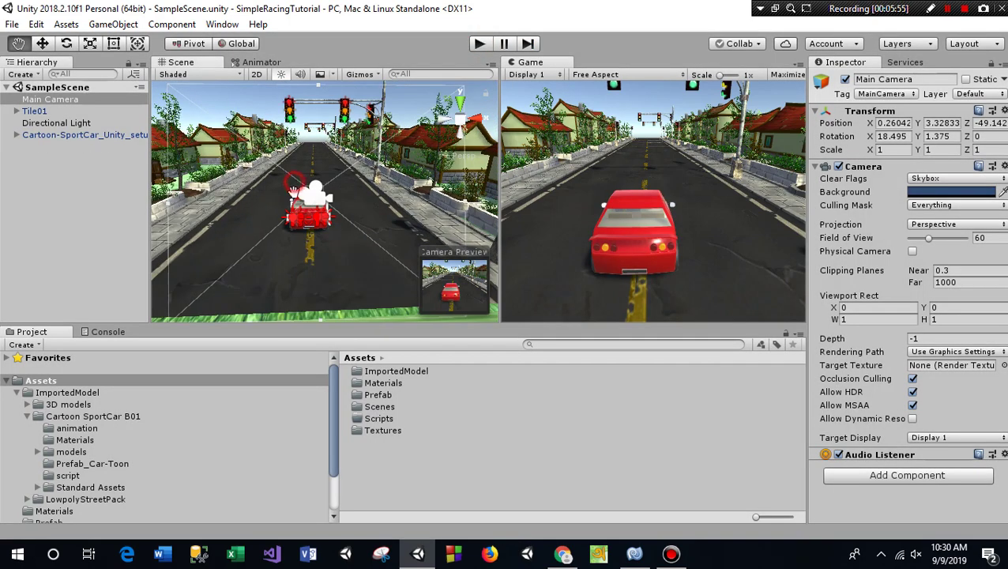
- Orbit the Scene view to look down on the car
alt+drag(292, 184, 293, 195)
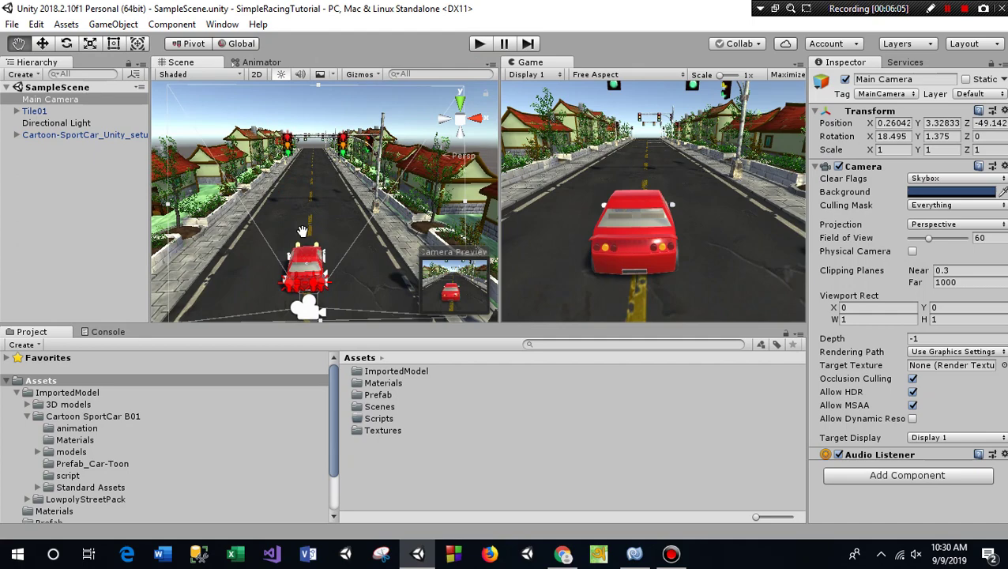
scroll(303, 231, up, 2)
scroll(301, 219, up, 2)
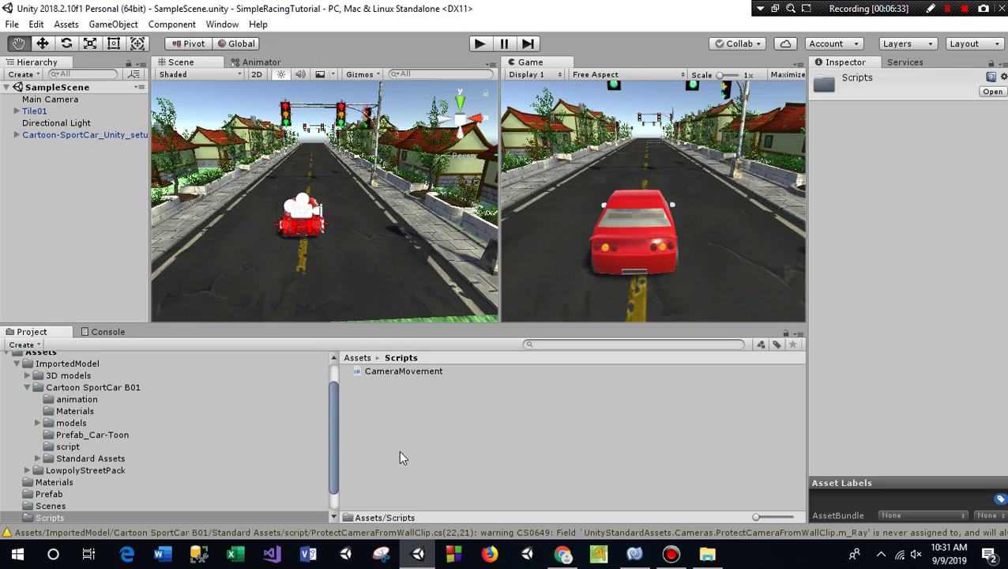
- Open the Scripts folder, preview CameraMovement.cs, and open it in the external editor
click(357, 358)
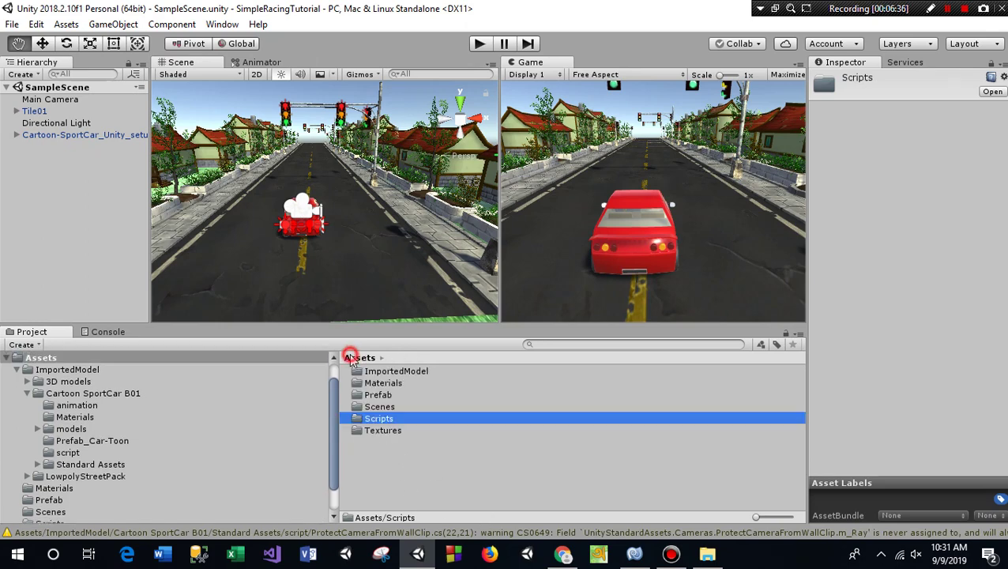
double_click(379, 423)
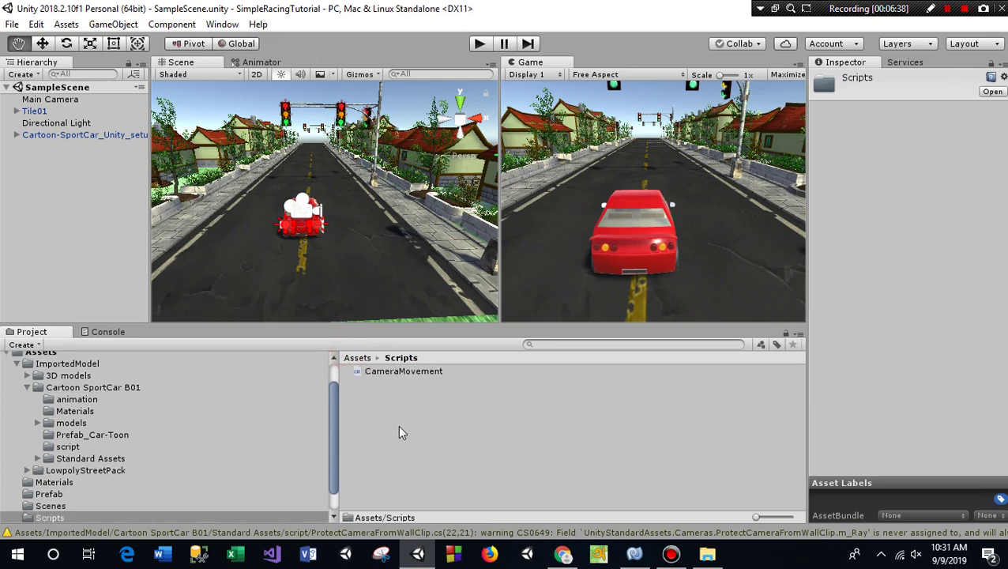
click(400, 372)
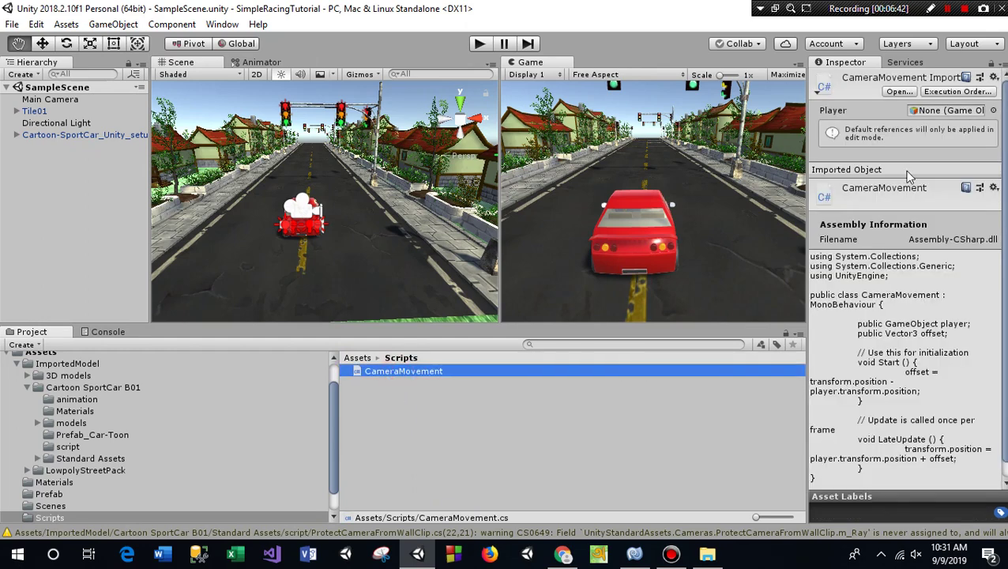
click(898, 93)
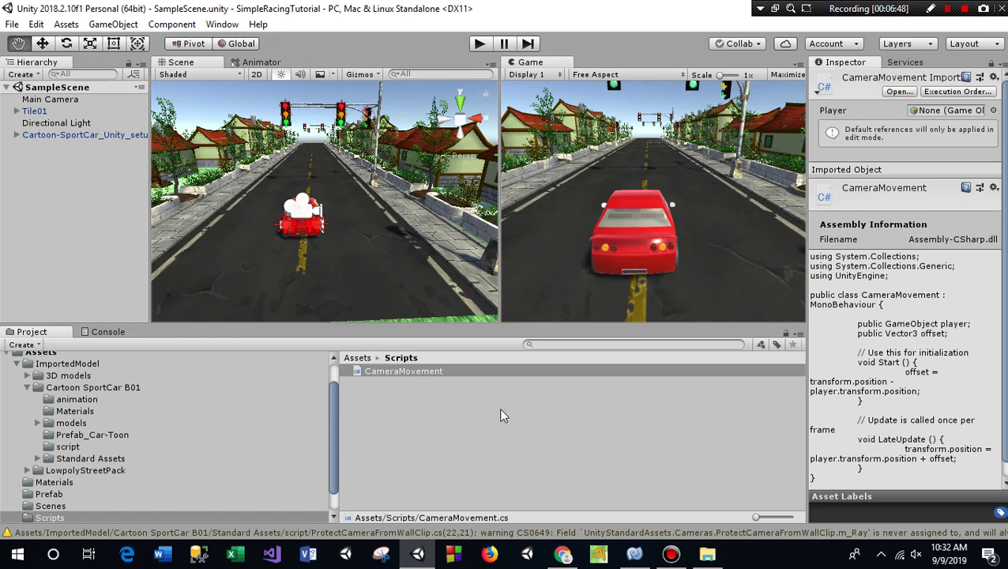
- Dismiss MonoDevelop's fatal error report, reposition its window, and minimize it back to Unity
click(637, 556)
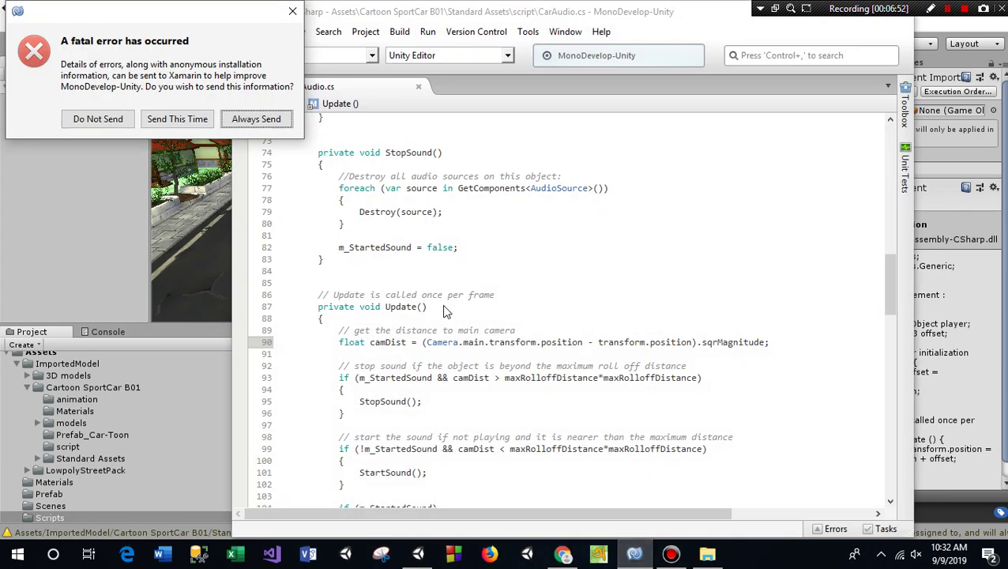
click(292, 12)
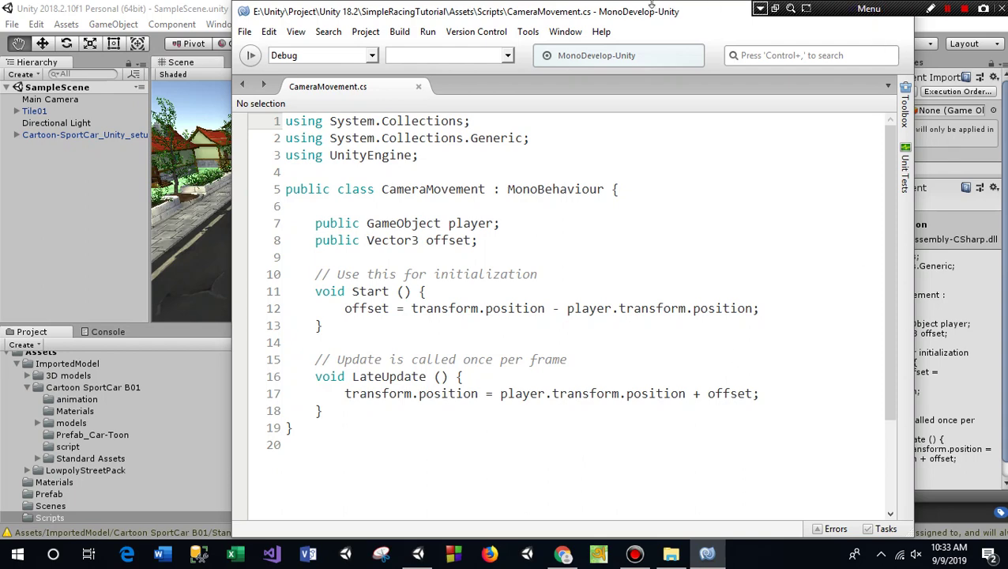
drag(698, 14, 668, 44)
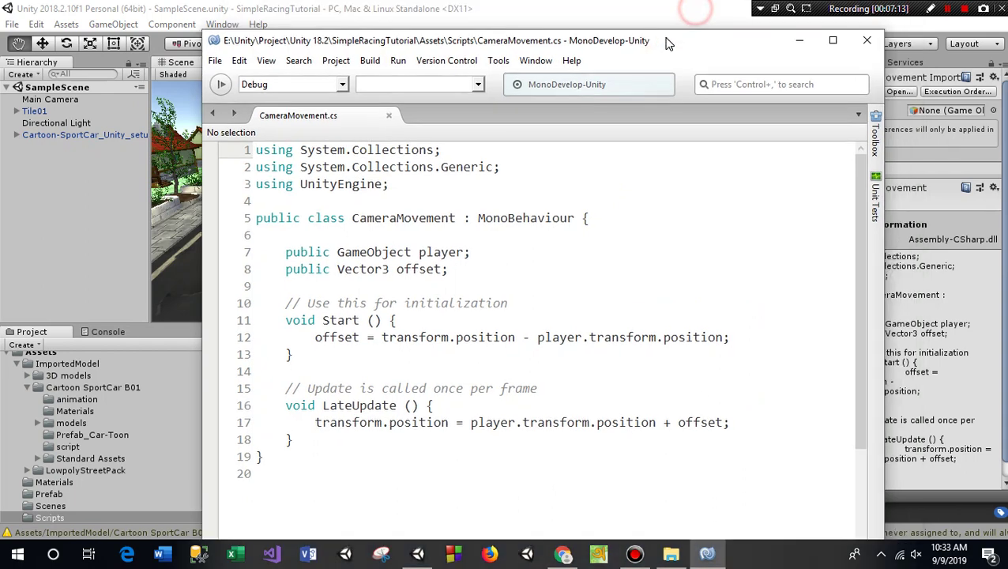
click(800, 40)
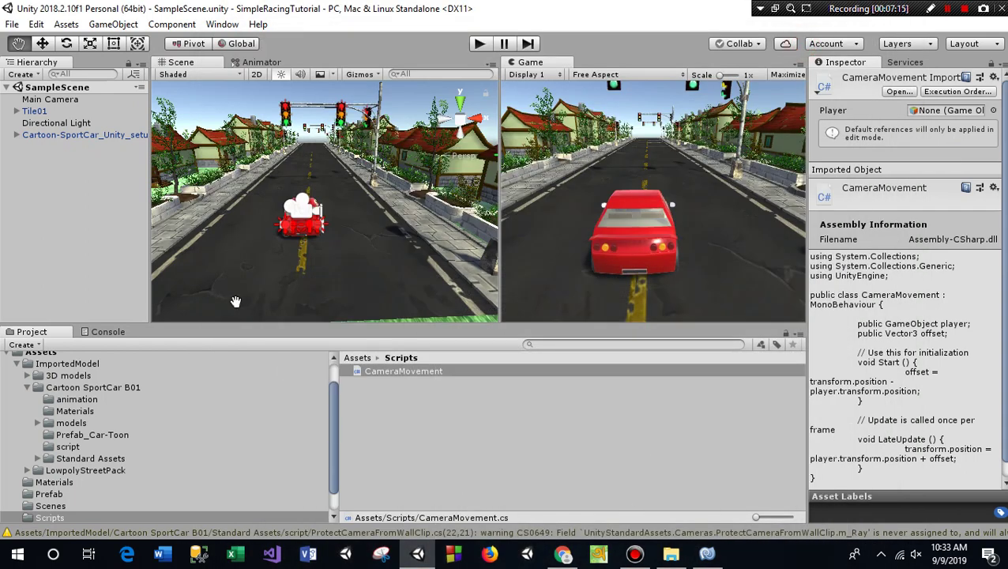
- Attach CameraMovement to the Main Camera and link Cartoon-SportCar into its Player field
click(71, 101)
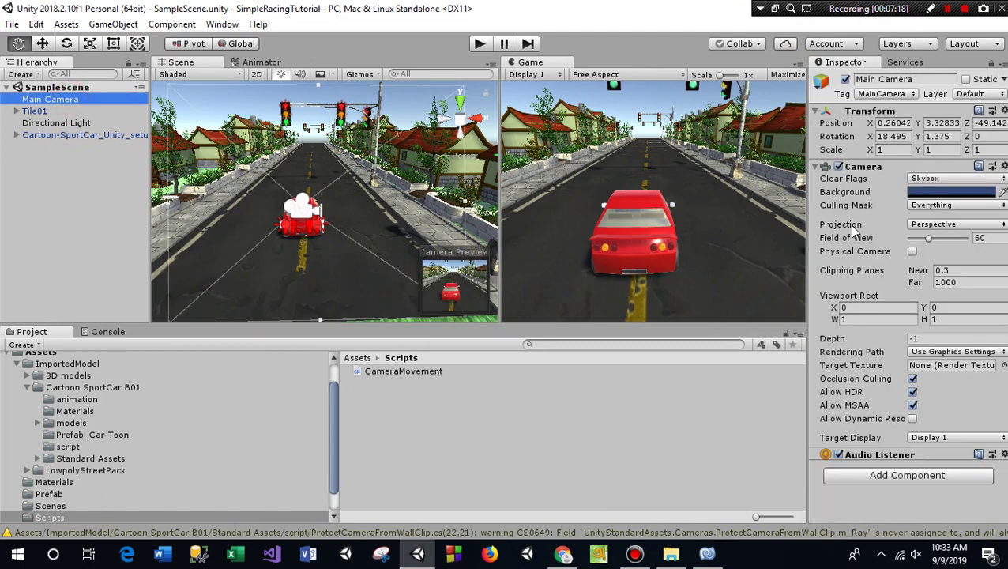
click(816, 167)
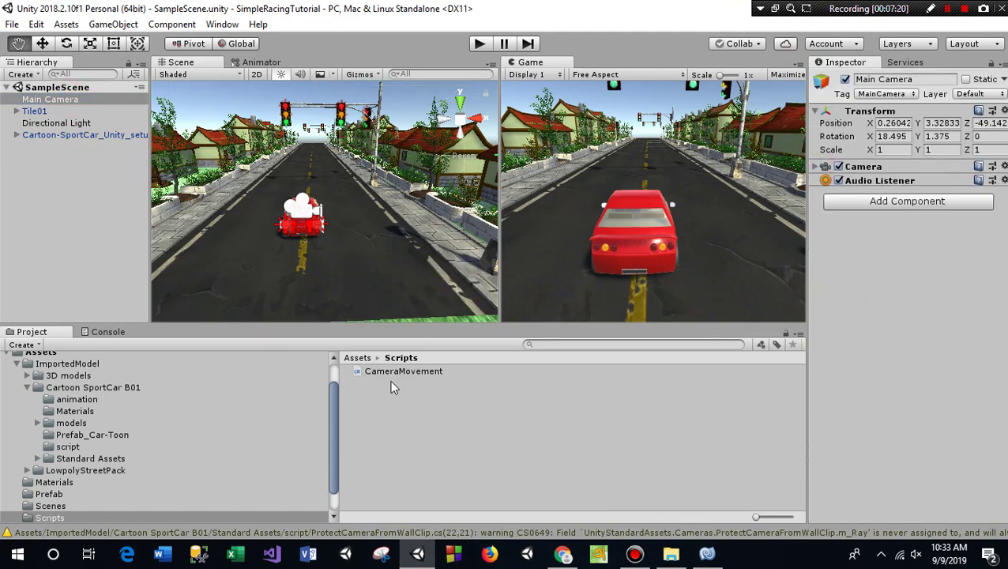
drag(394, 373, 896, 268)
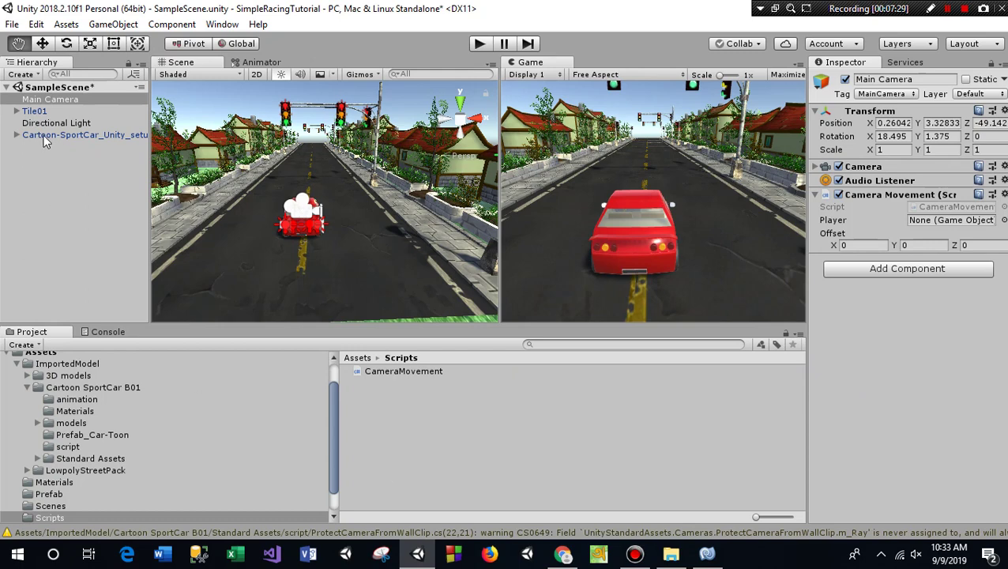
drag(43, 134, 946, 225)
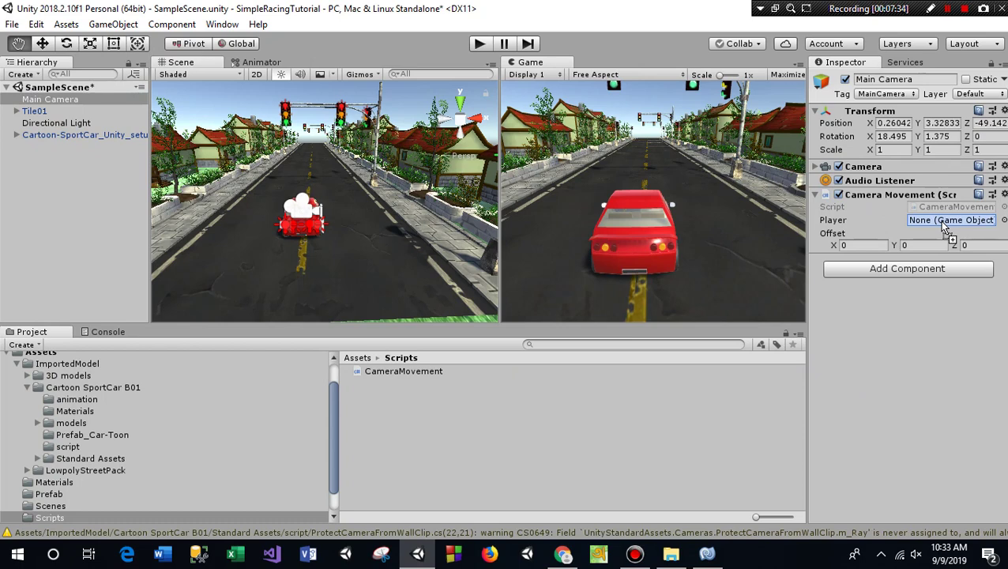
drag(945, 225, 945, 226)
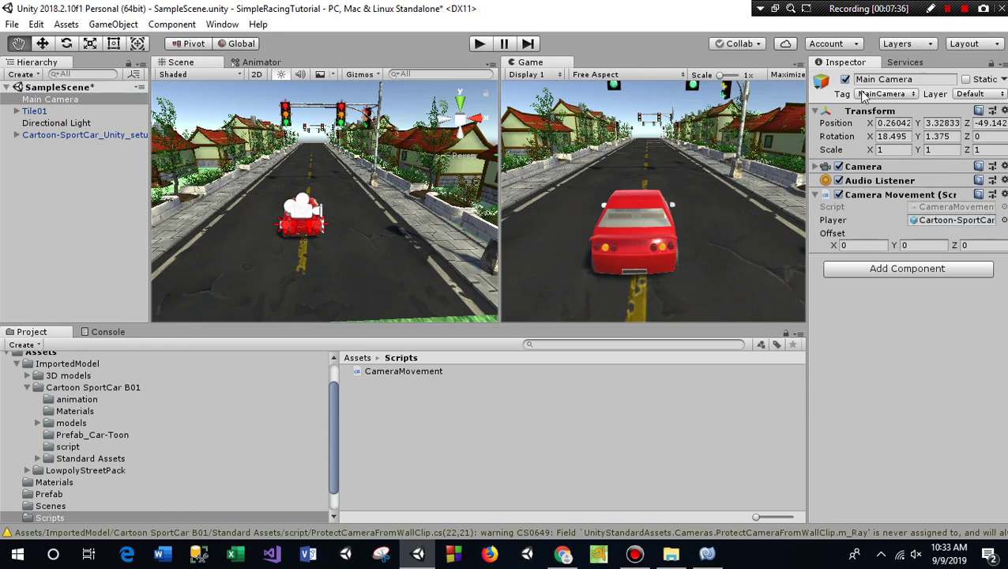
click(47, 134)
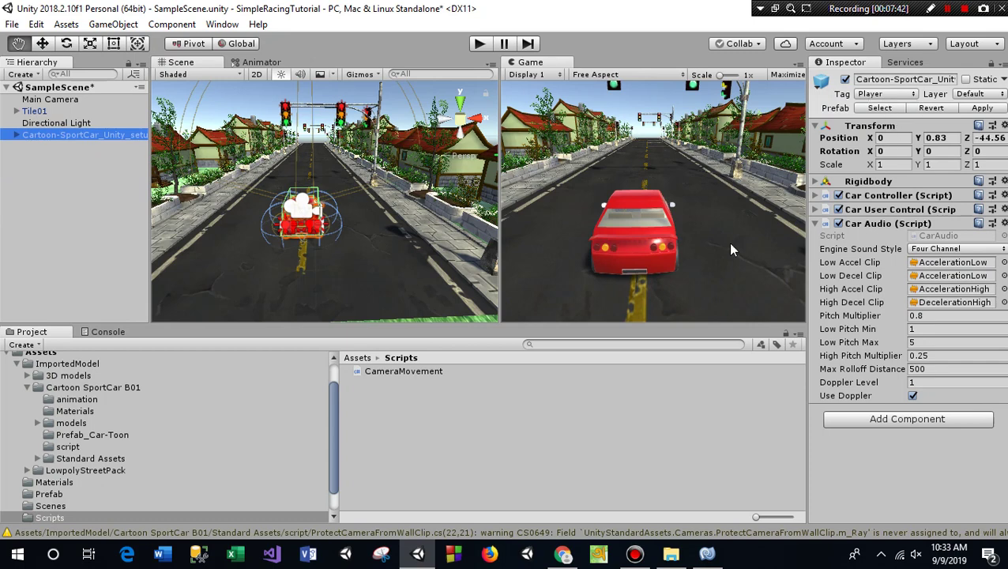
- Save the scene, then playtest, steering the red car with the Up, Left and Right arrows
click(11, 24)
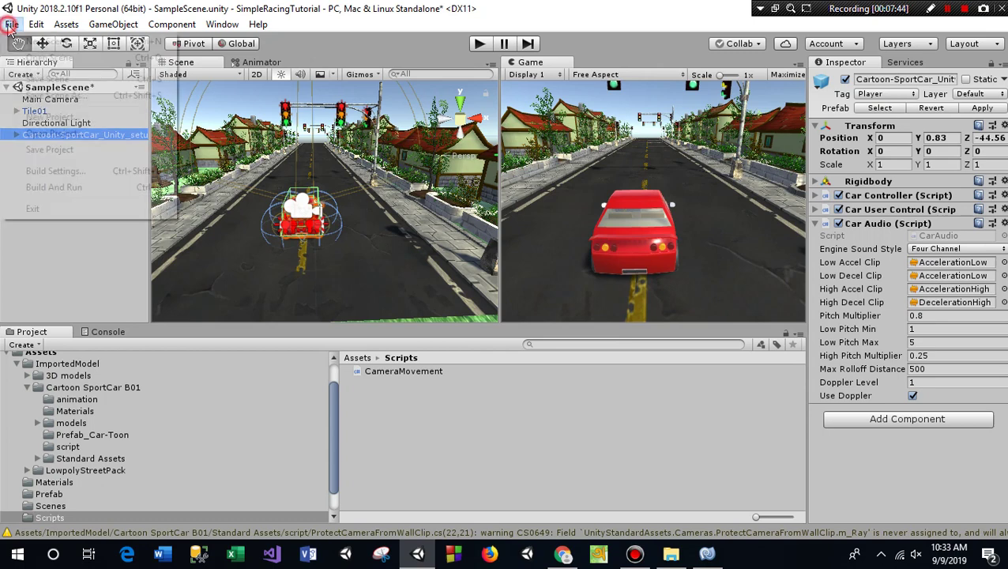
click(47, 79)
click(480, 44)
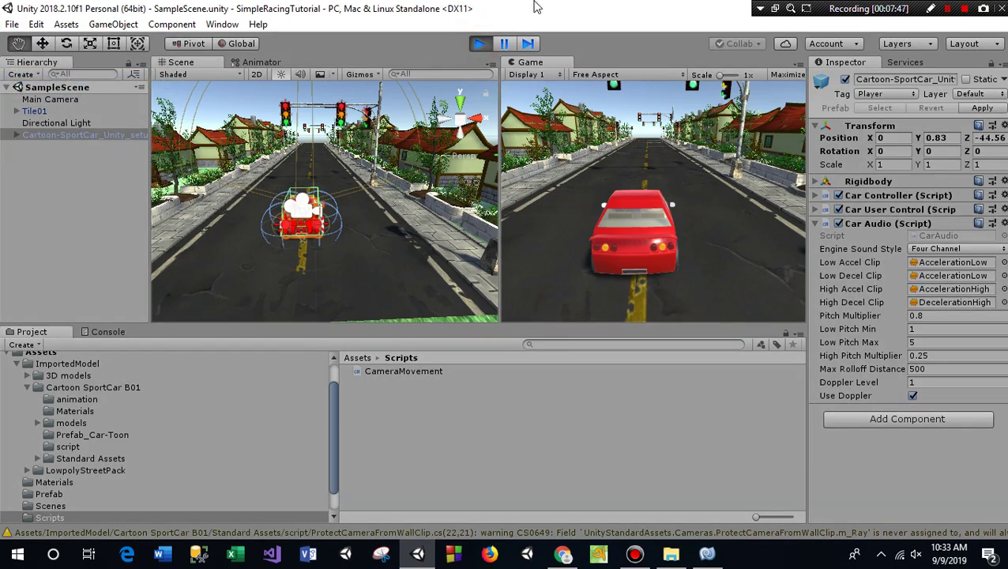
key(Up)
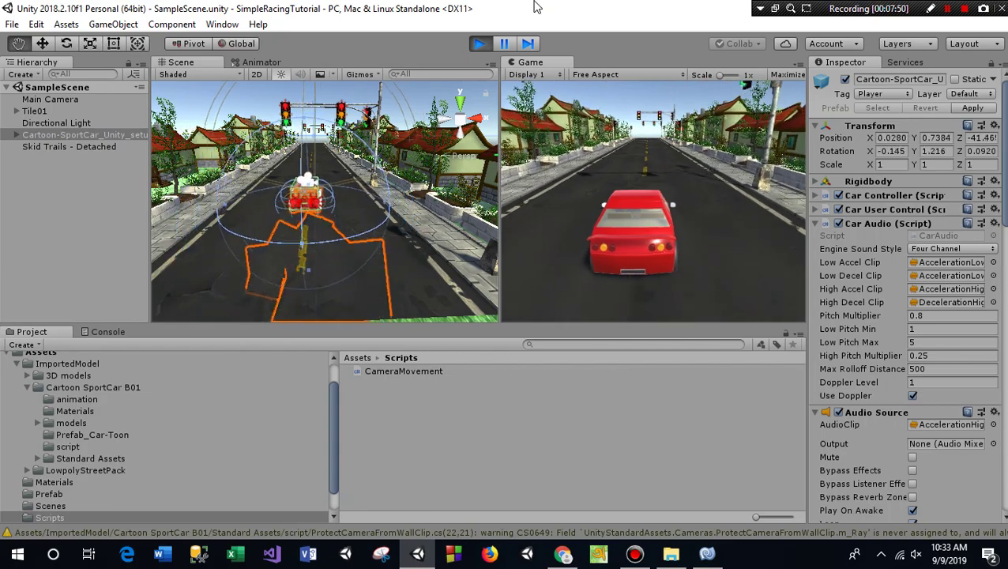
key(Left)
key(Right)
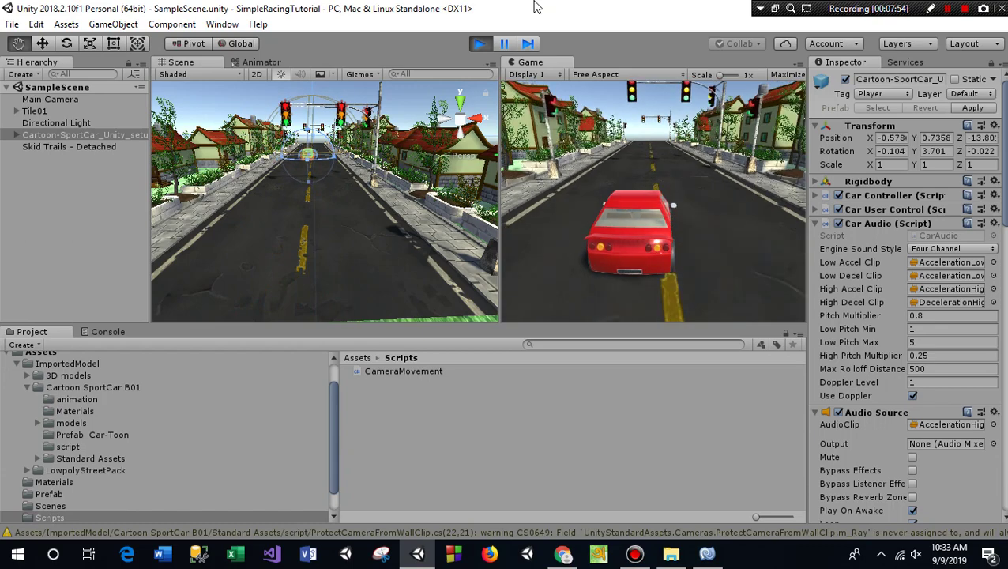
click(479, 44)
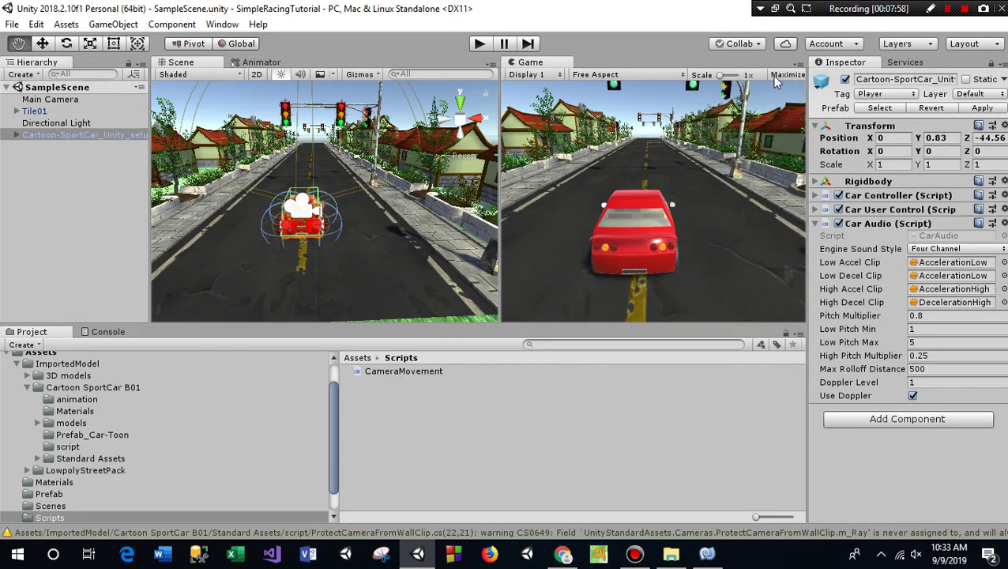
- With Maximize on Play enabled, drive the red car through the intersection until it leaves the road
click(787, 79)
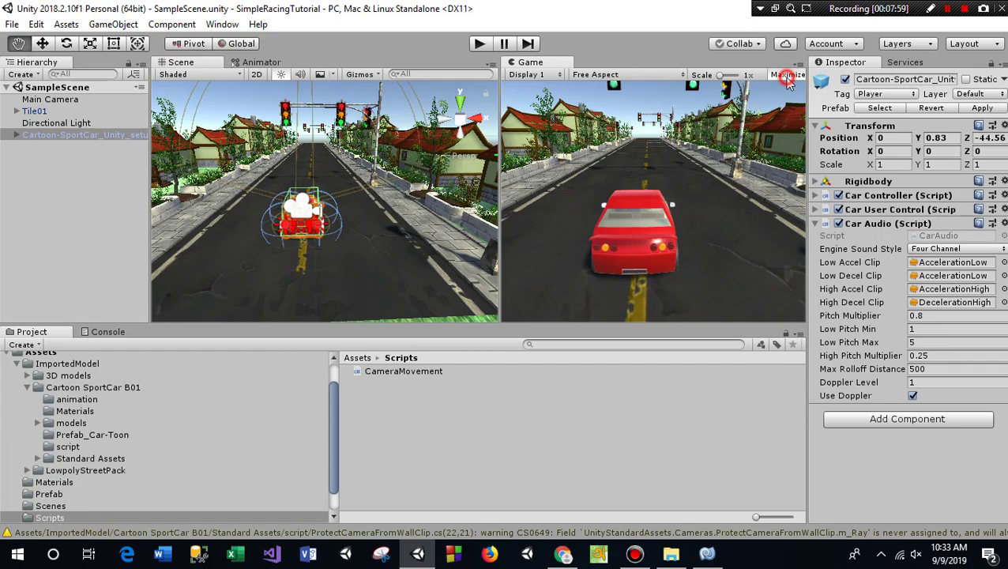
click(479, 44)
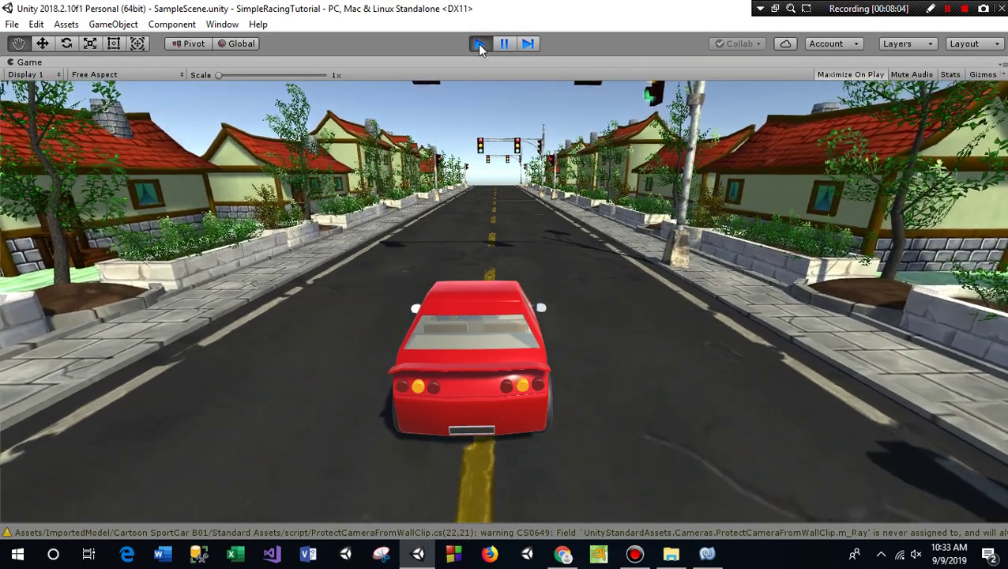
key(Up)
key(Left)
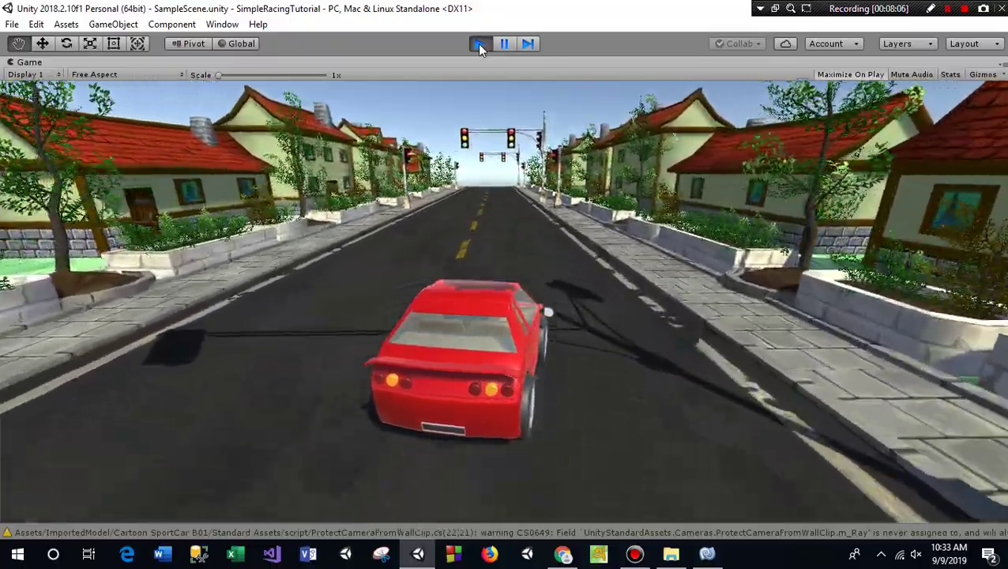
key(Right)
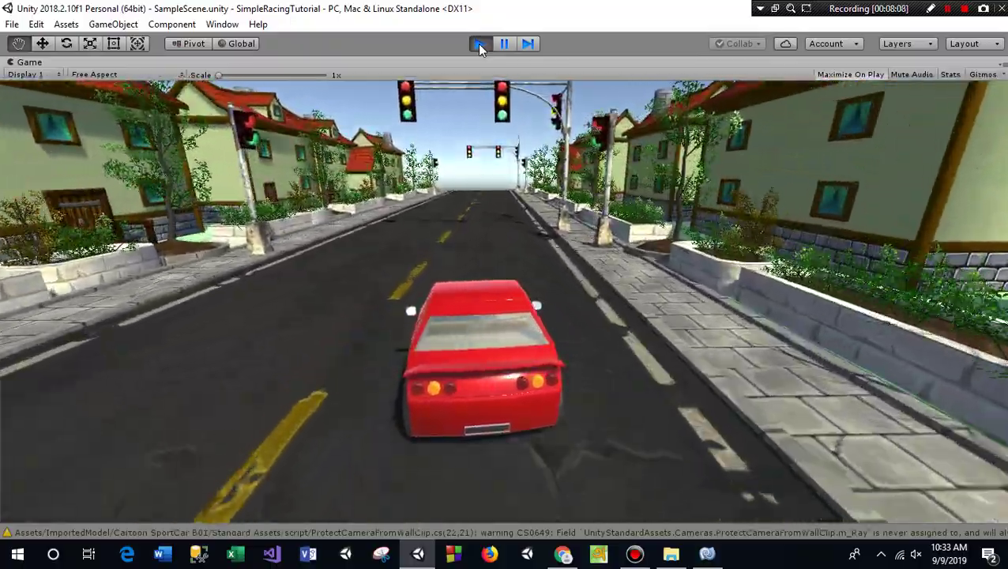
key(Left)
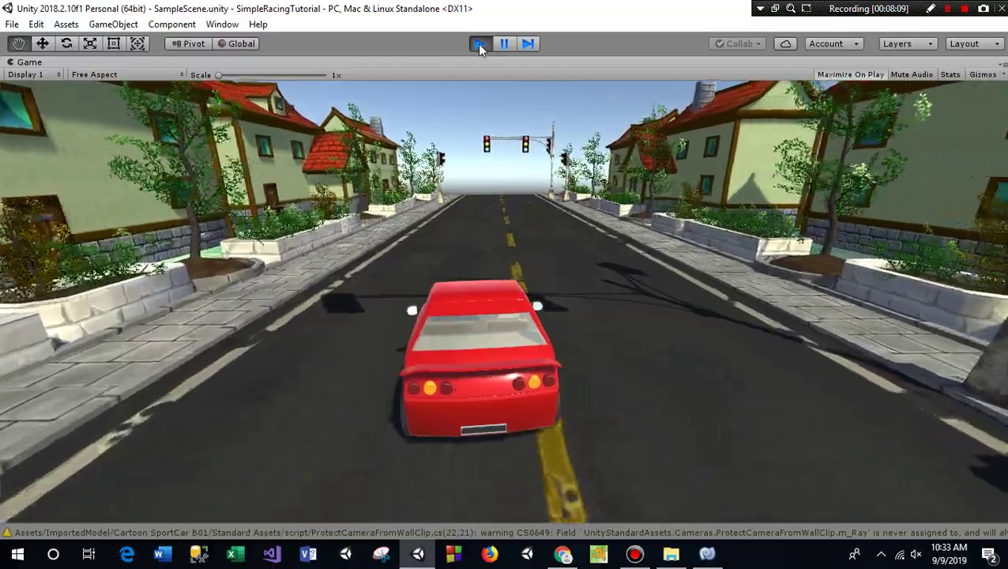
key(Right)
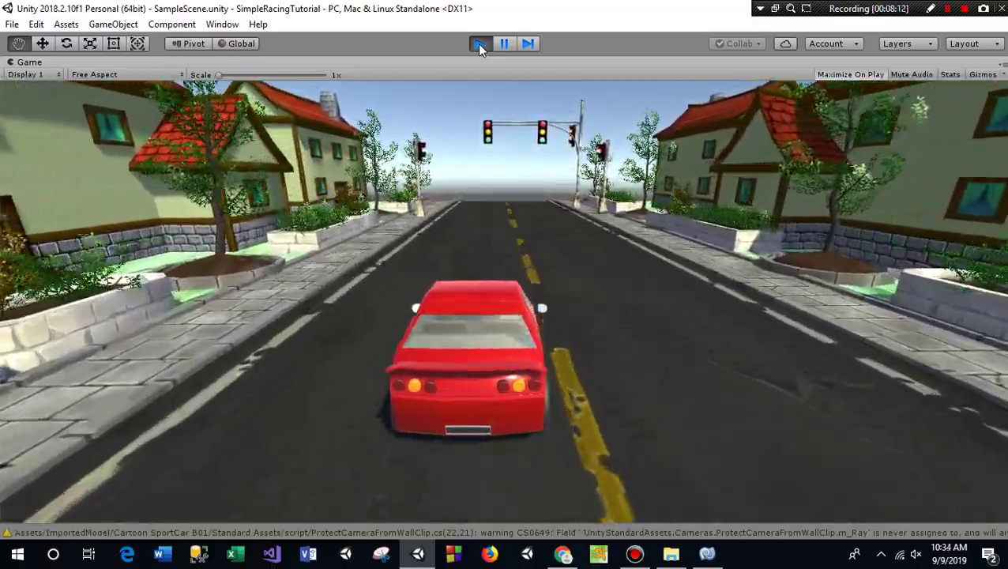
key(Right)
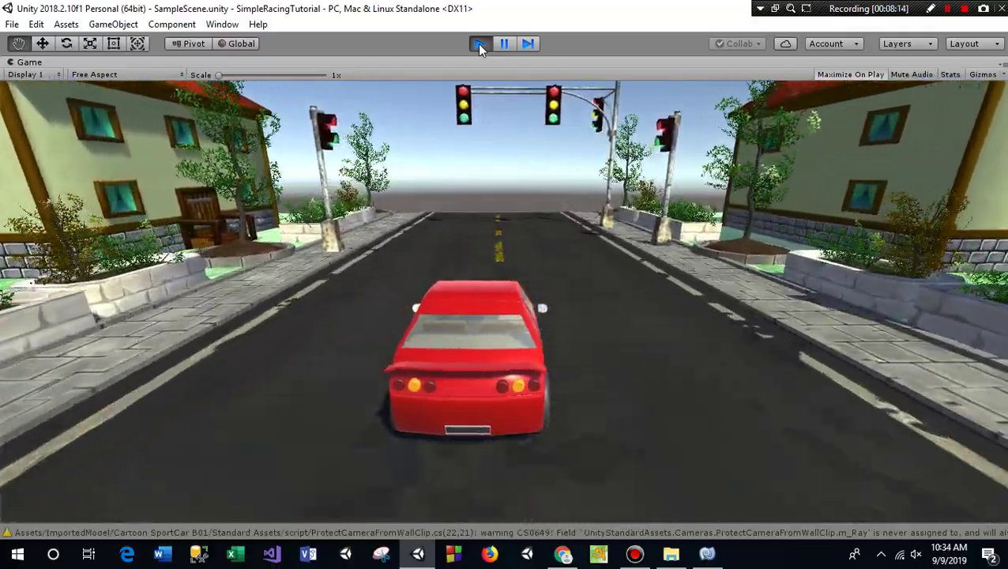
key(Left)
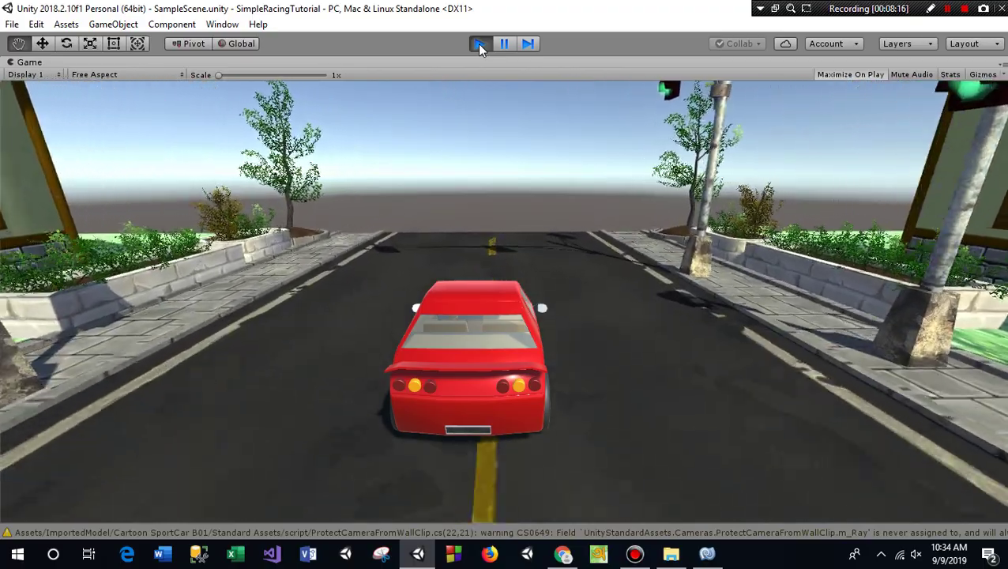
key(Up)
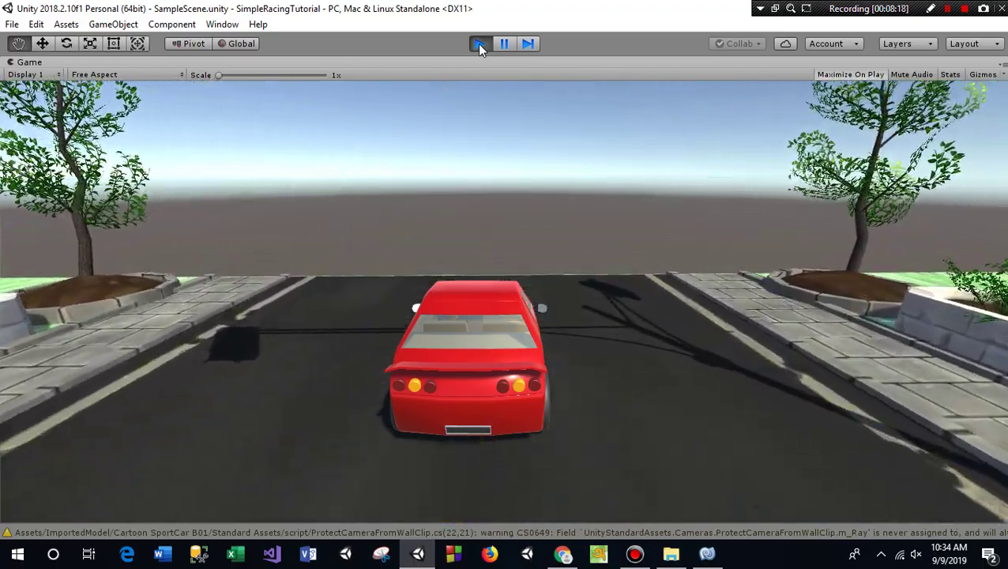
key(Up)
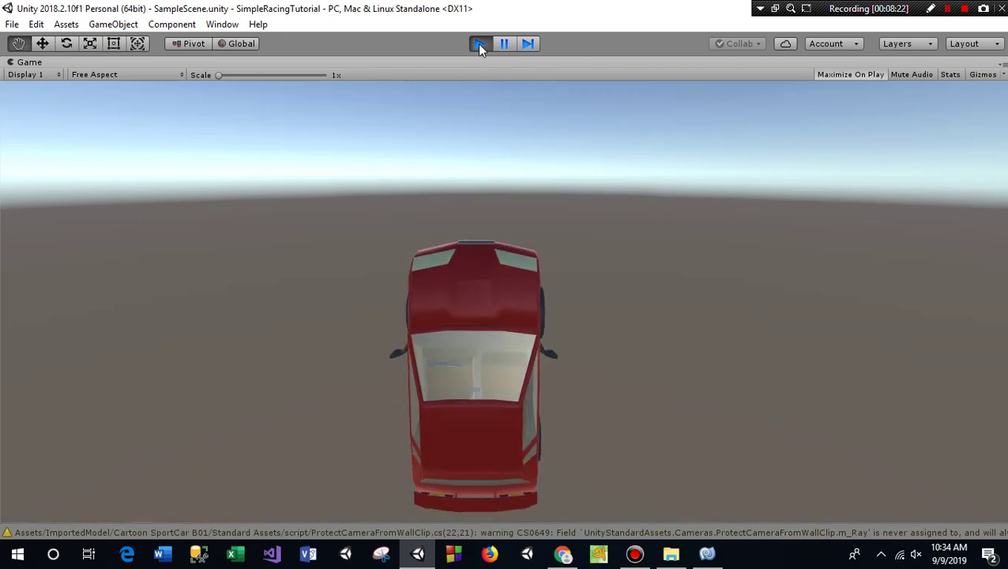
click(480, 44)
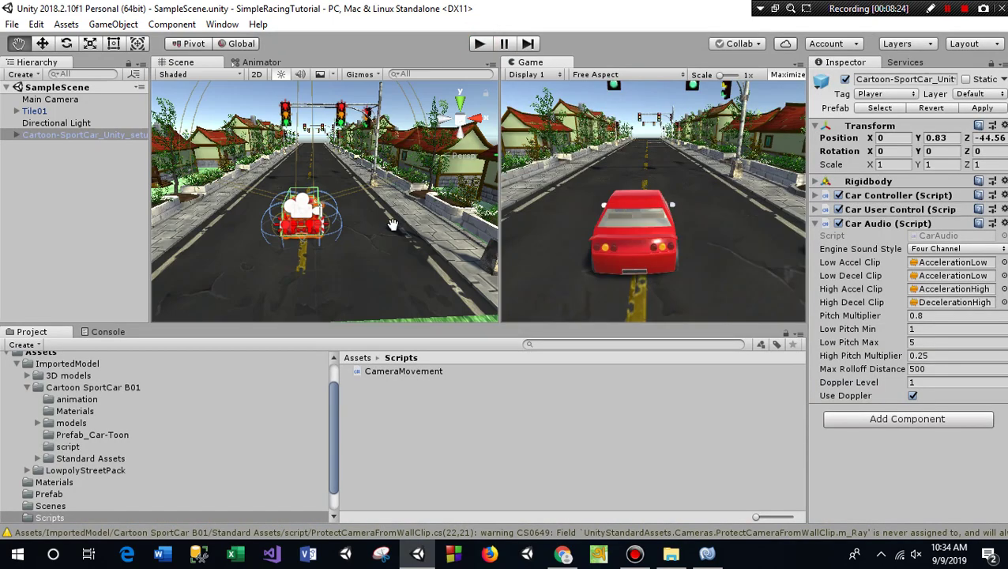
scroll(387, 239, down, 5)
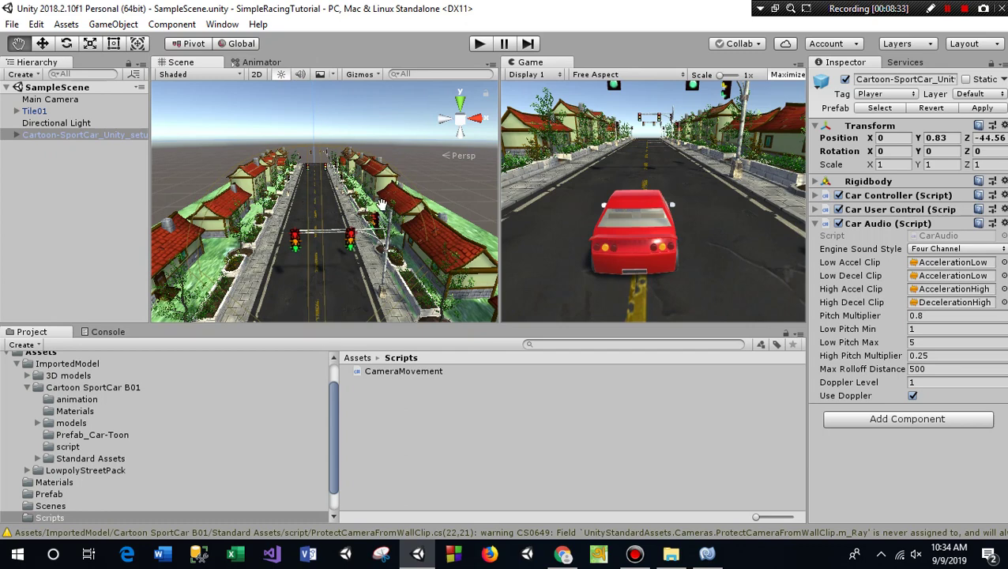
scroll(321, 269, up, 5)
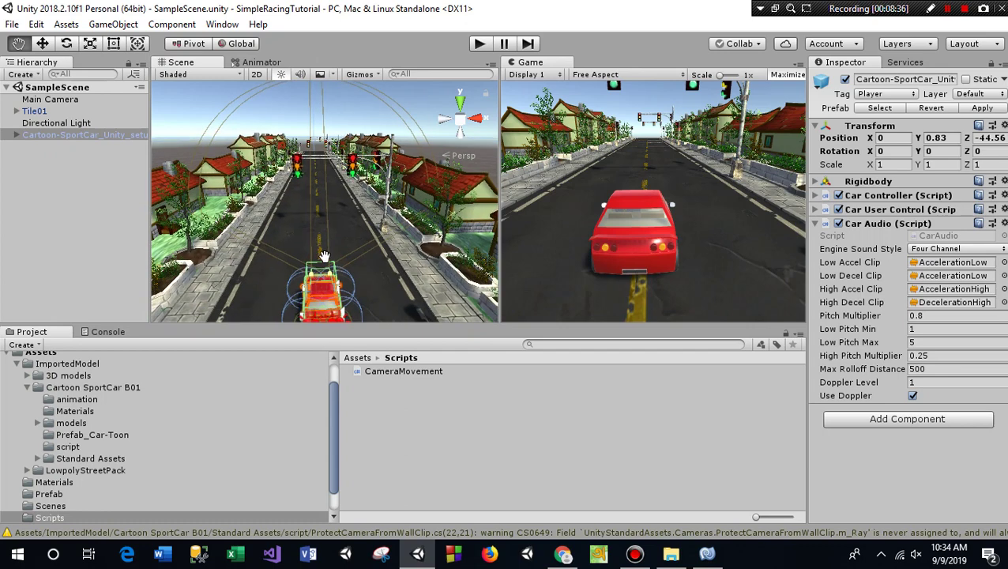
alt+drag(322, 241, 335, 251)
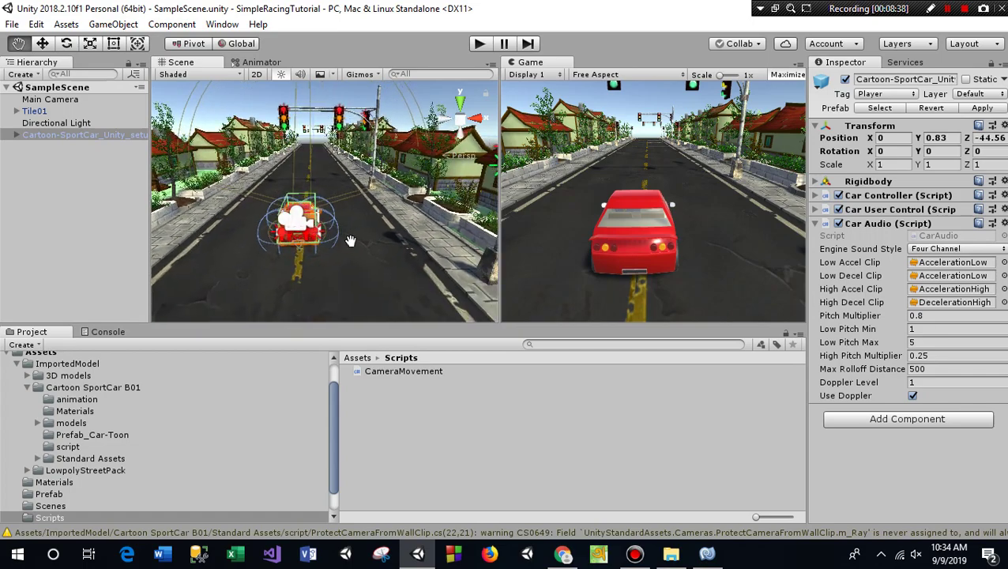